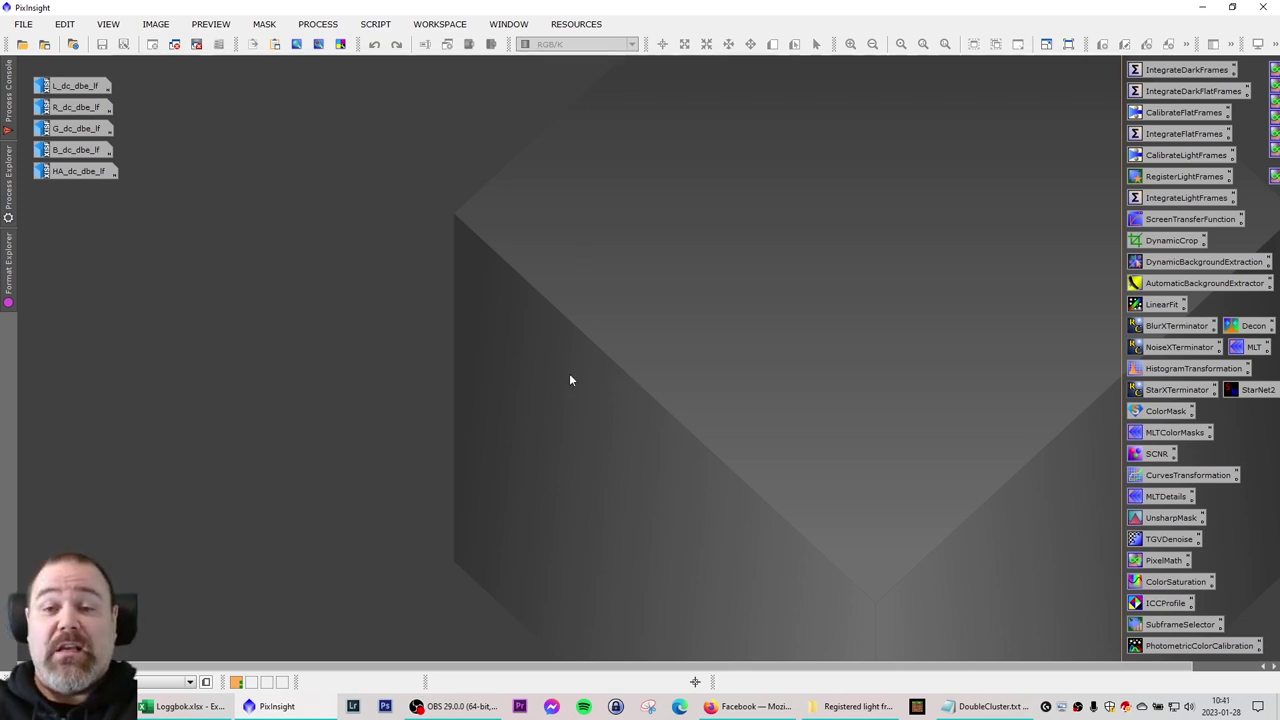
- Create a new ImageContainer from the workspace context menu
right_click(523, 310)
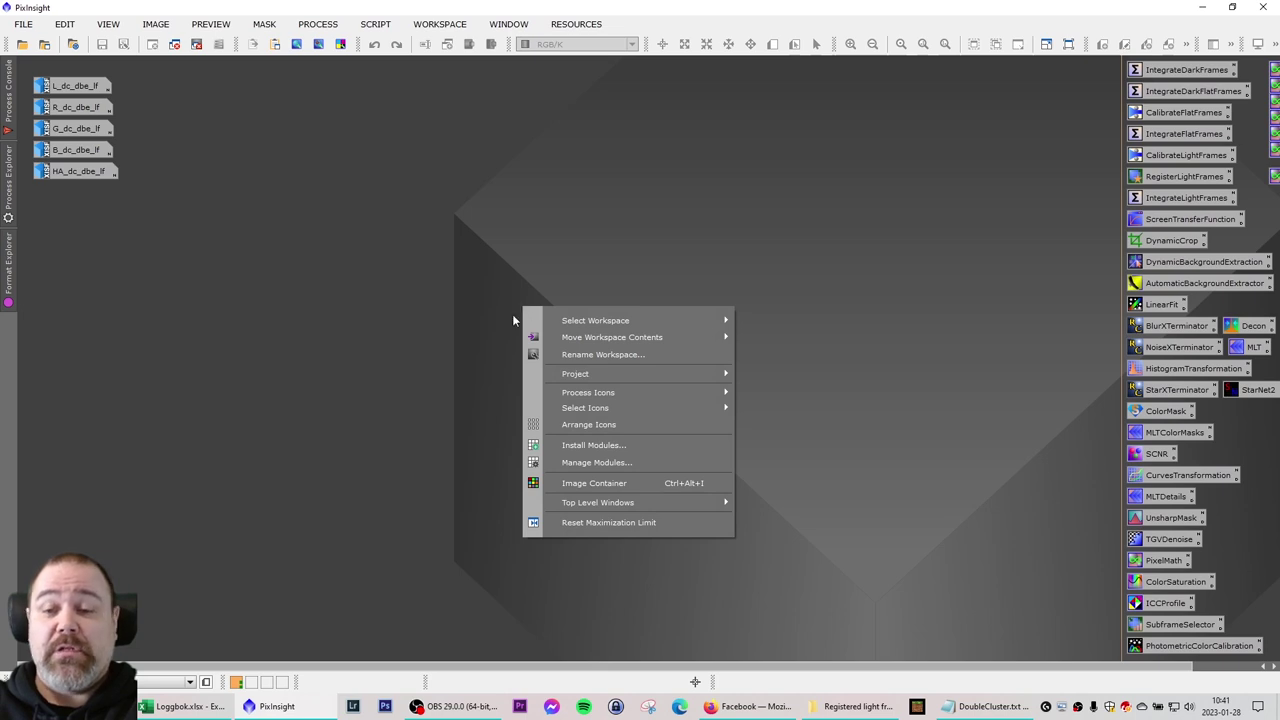
click(654, 483)
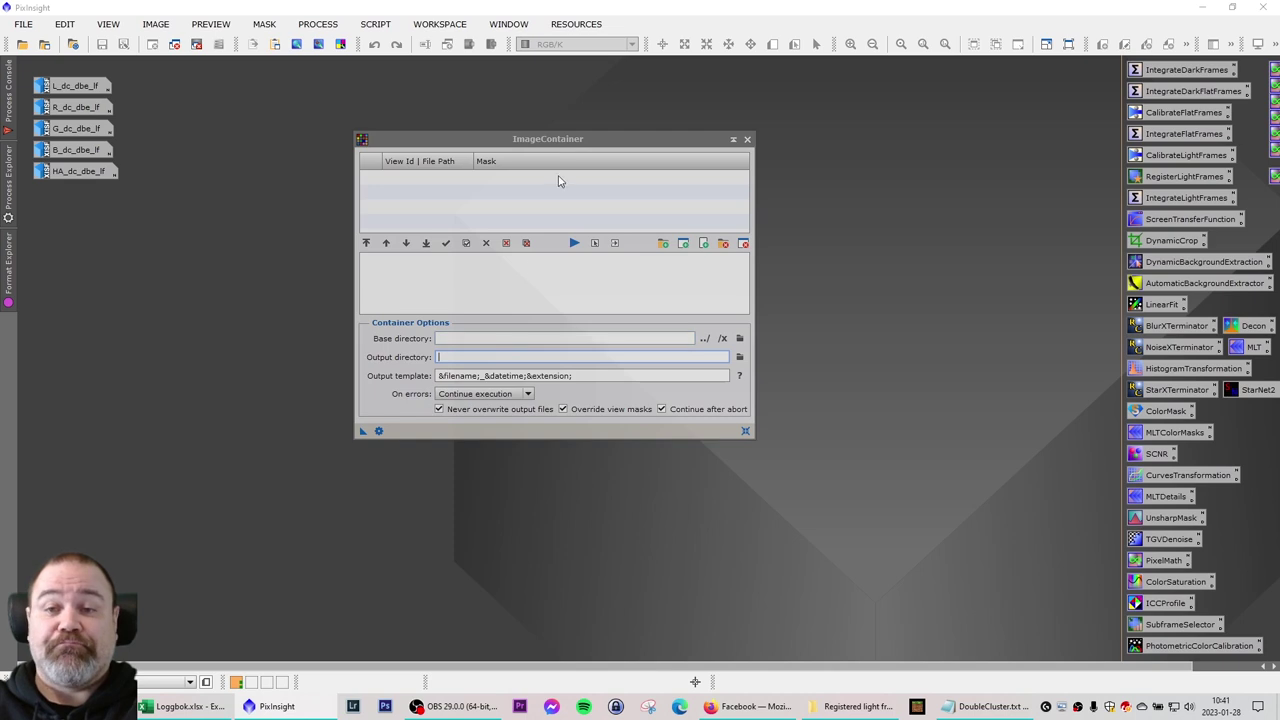
drag(563, 138, 589, 176)
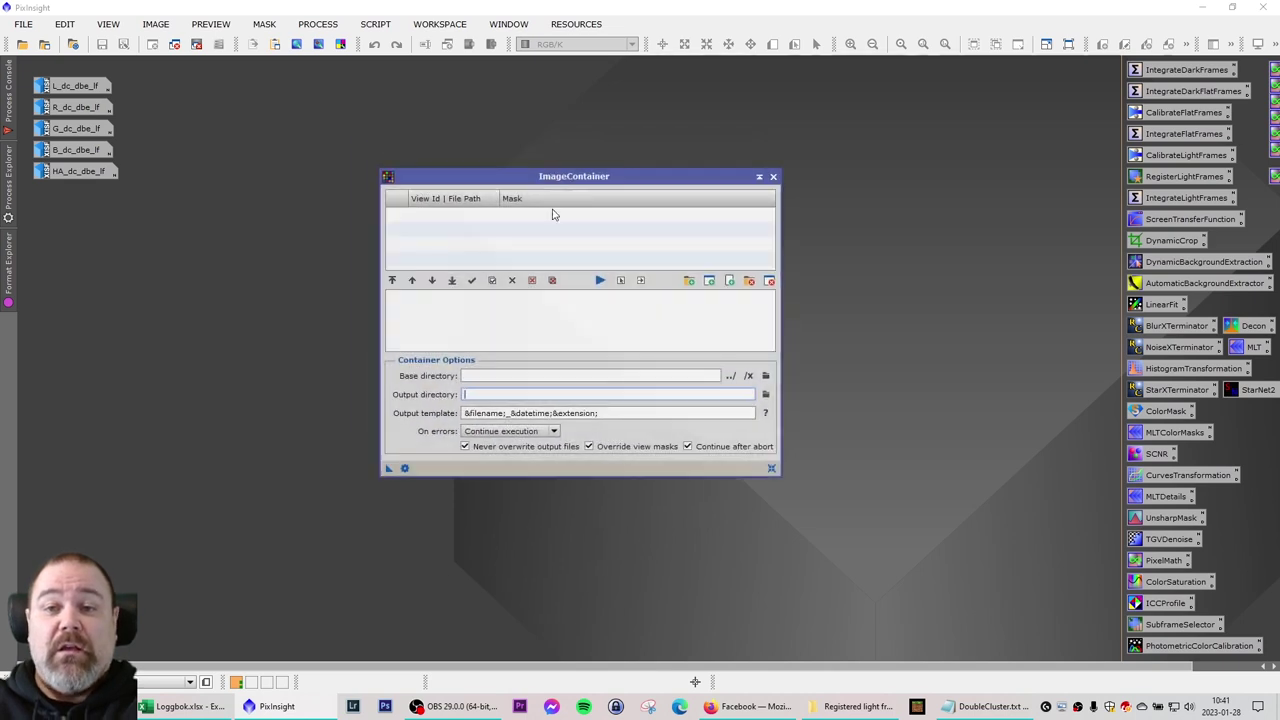
- Load B, G, HA, L and R _dc_dbe_lf.xisf into the ImageContainer
click(690, 283)
drag(678, 178, 636, 148)
click(634, 260)
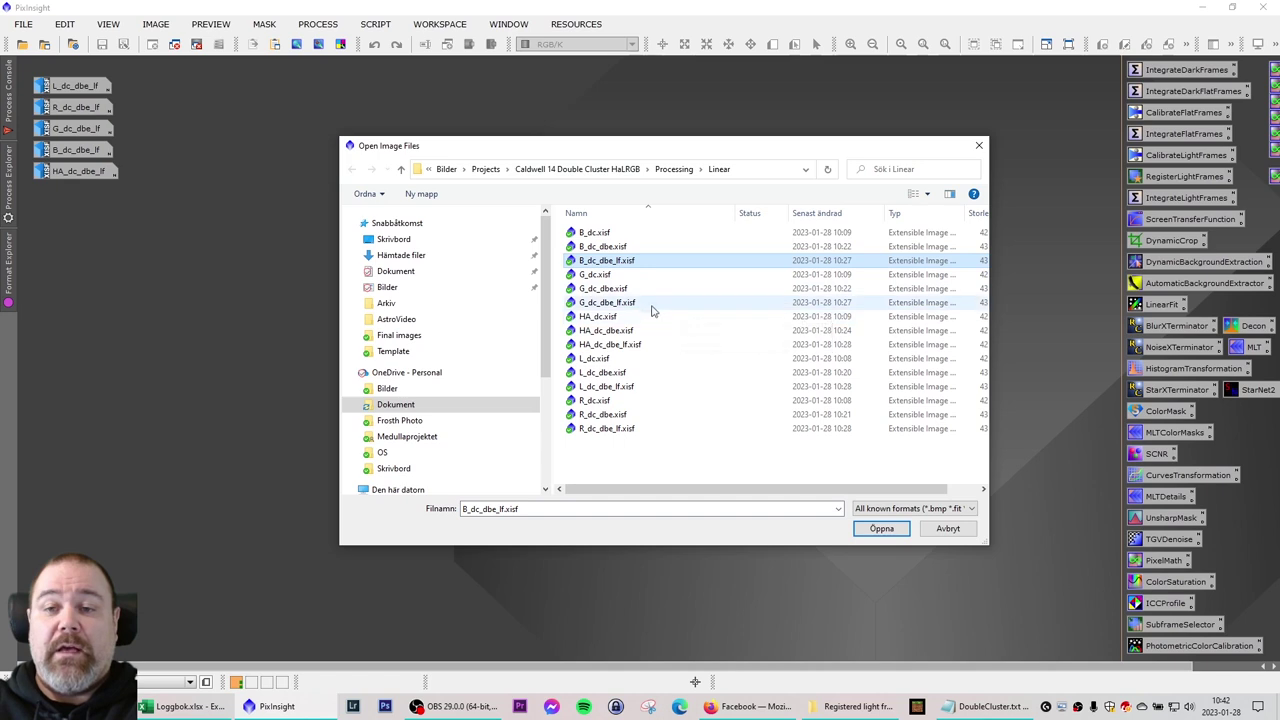
ctrl+click(650, 303)
ctrl+click(652, 344)
ctrl+click(632, 388)
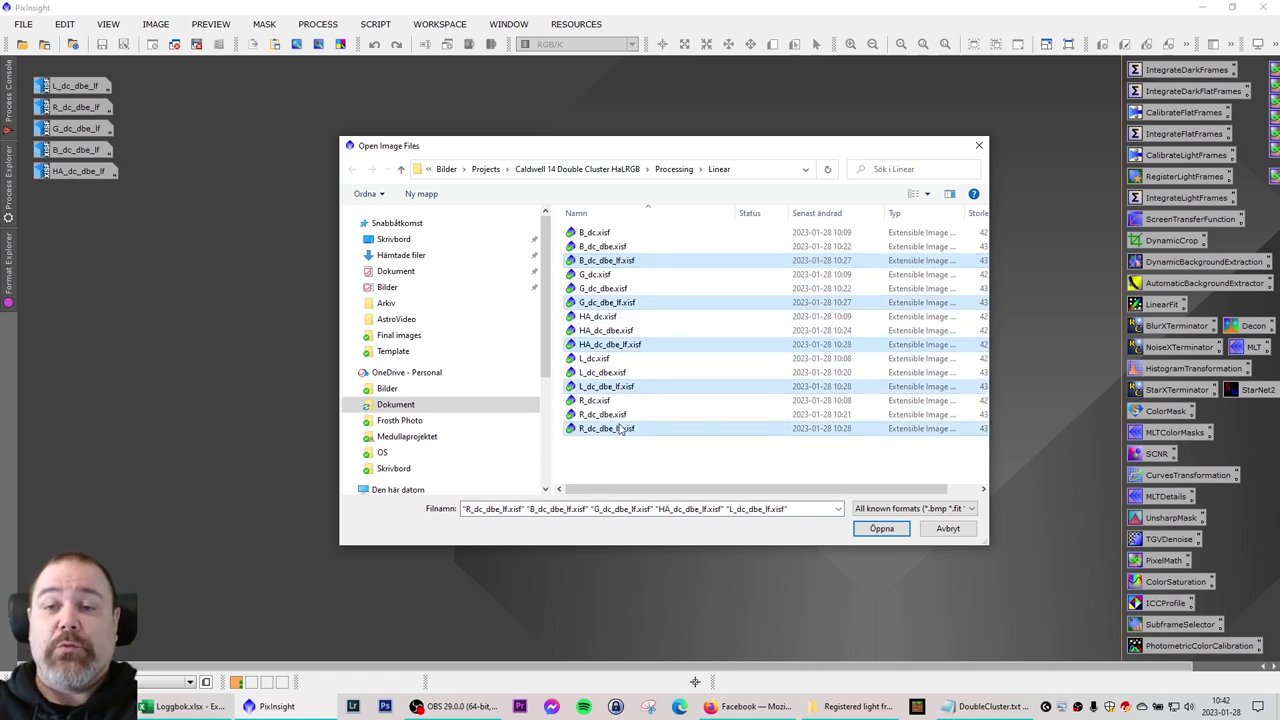
ctrl+click(620, 427)
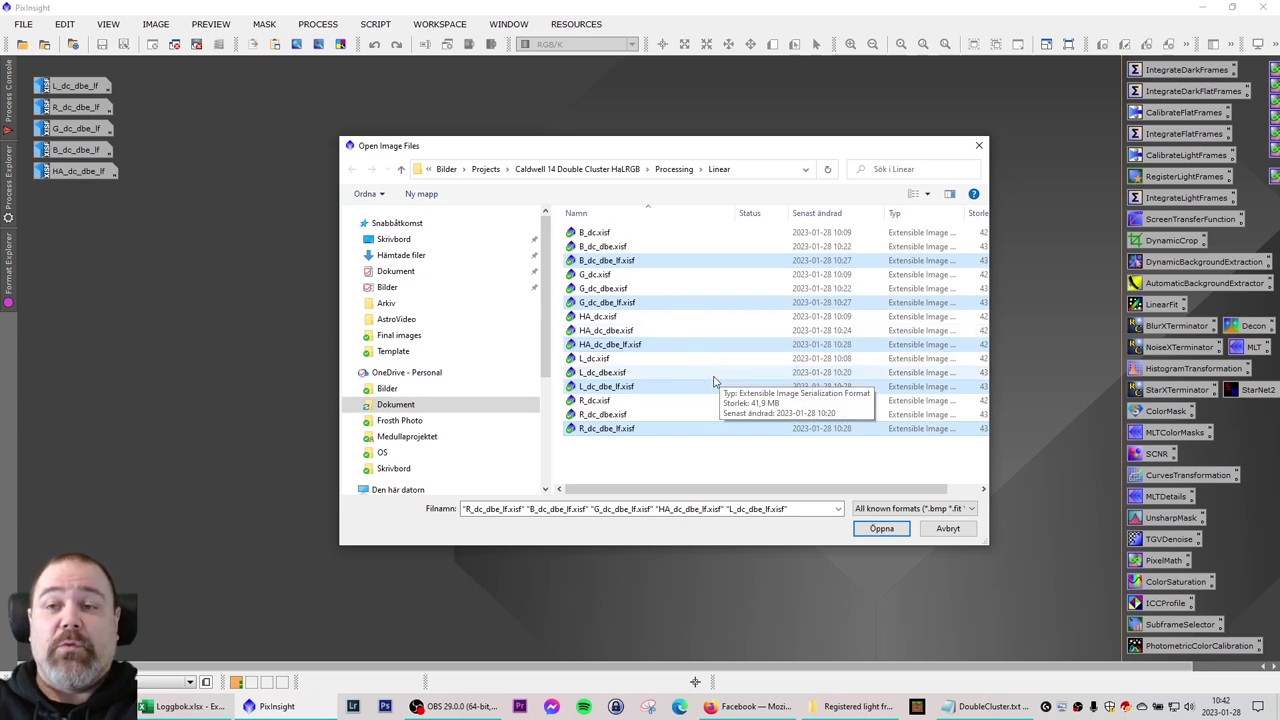
click(880, 528)
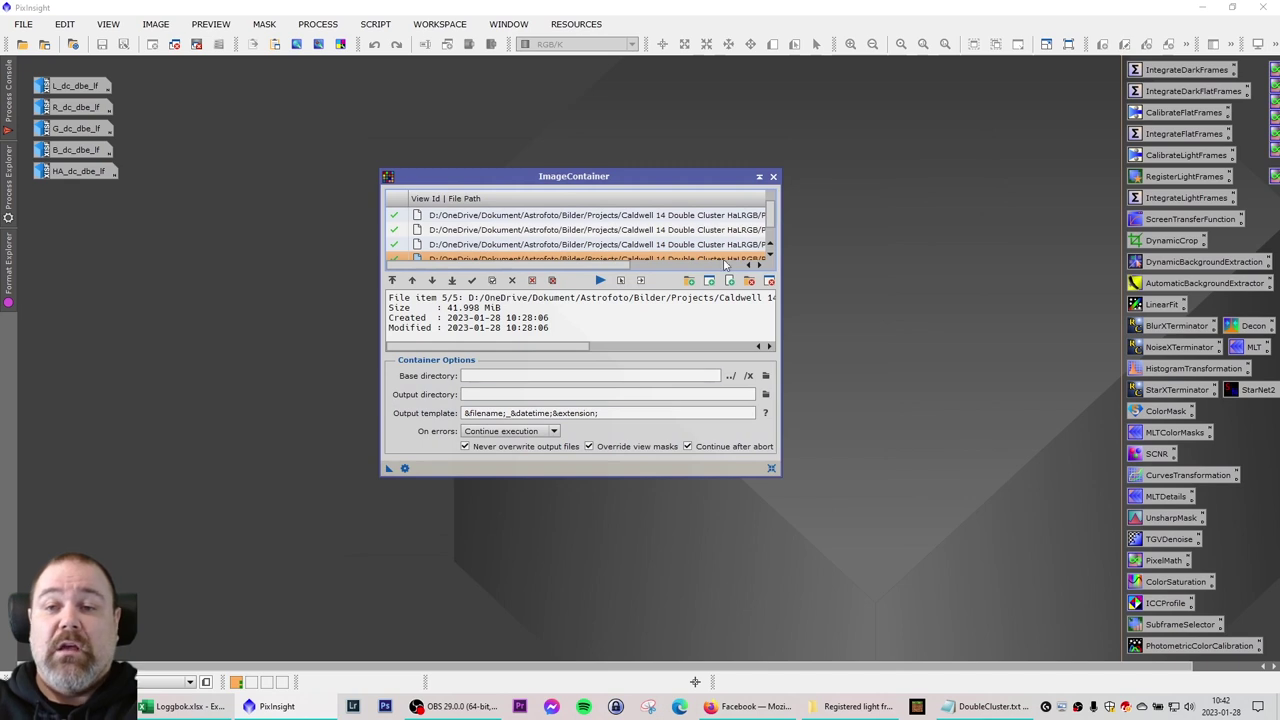
- Point both the base and output directories at the Processing/Linear folder
mouse_move(773, 211)
mouse_down()
mouse_move(777, 236)
mouse_move(772, 188)
mouse_up()
drag(684, 177, 661, 168)
click(742, 367)
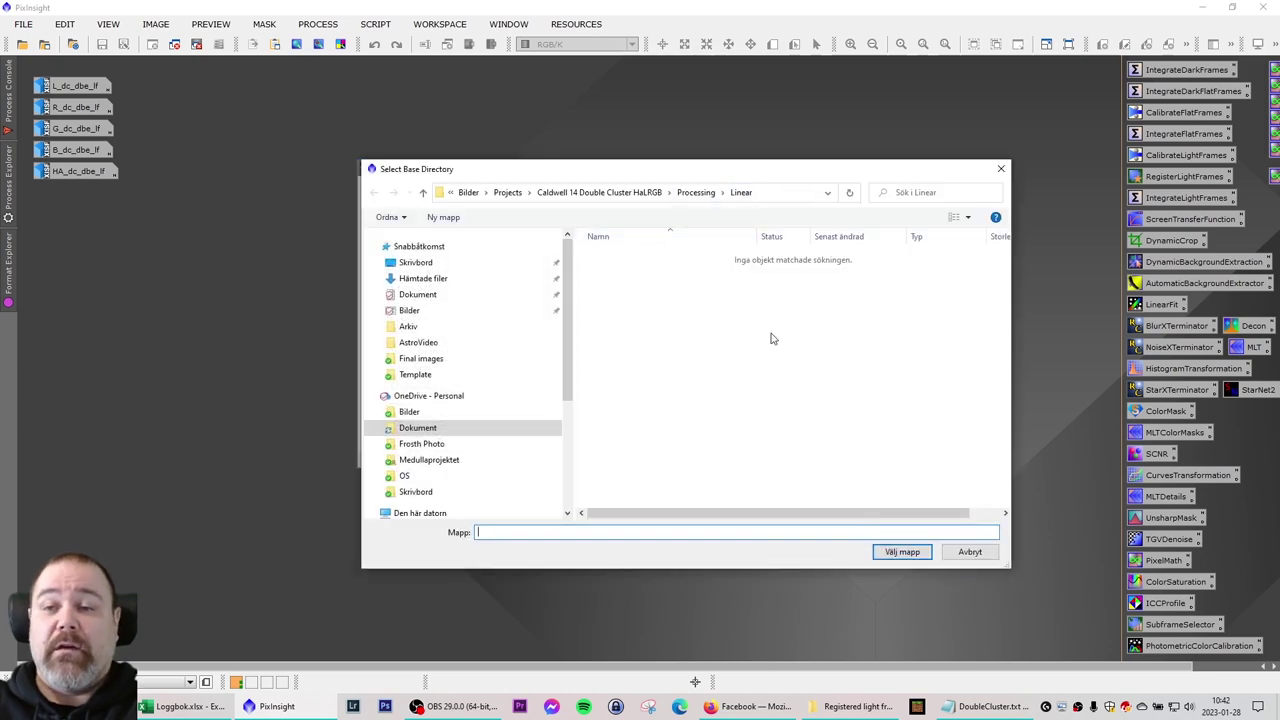
click(899, 555)
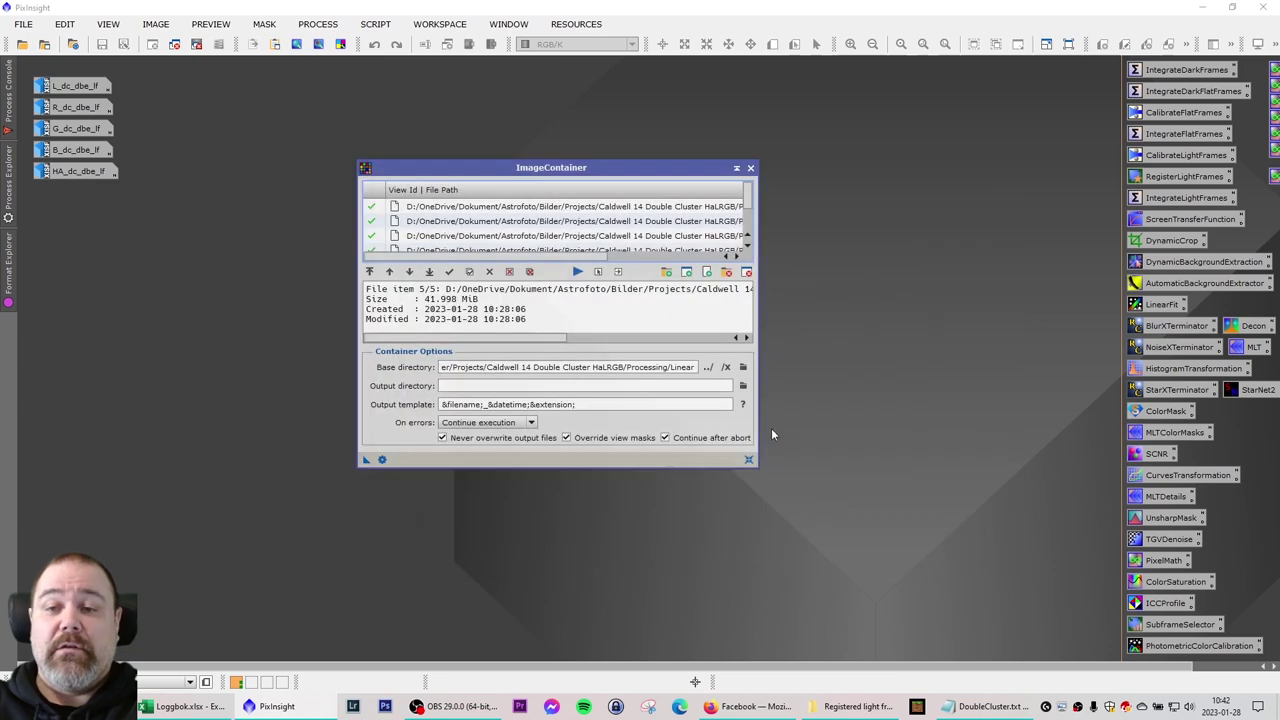
click(742, 386)
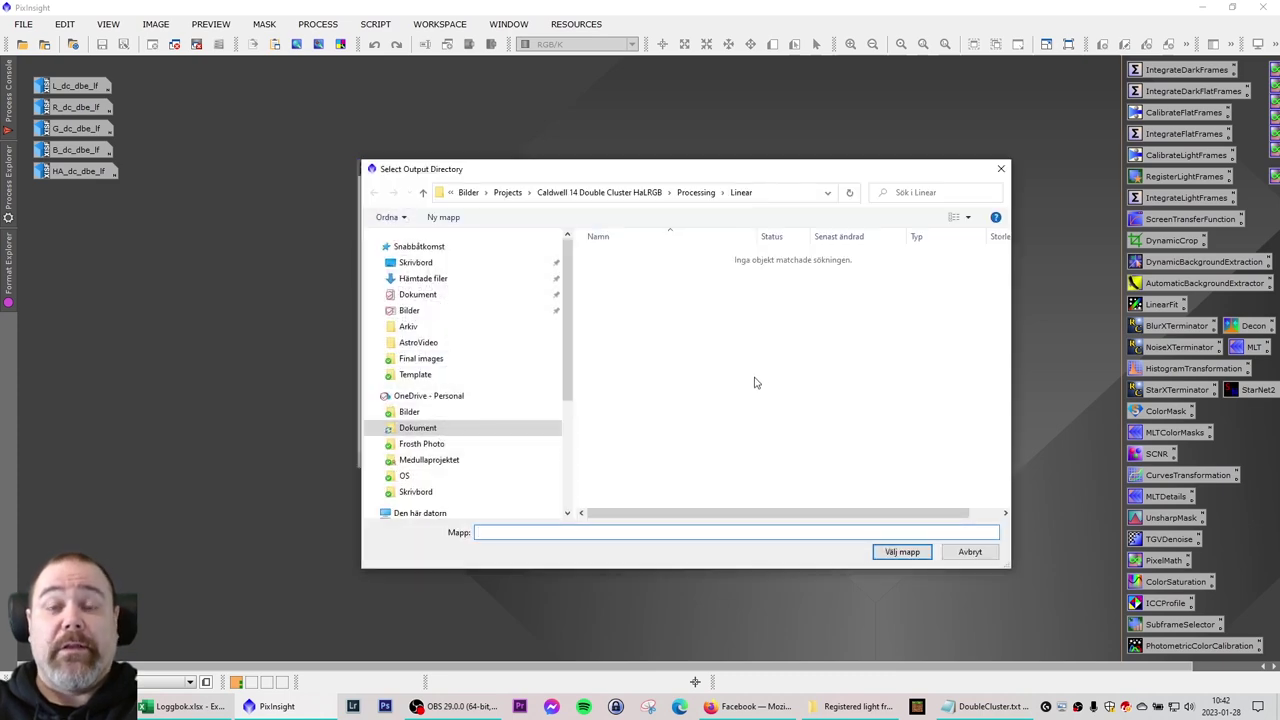
click(898, 553)
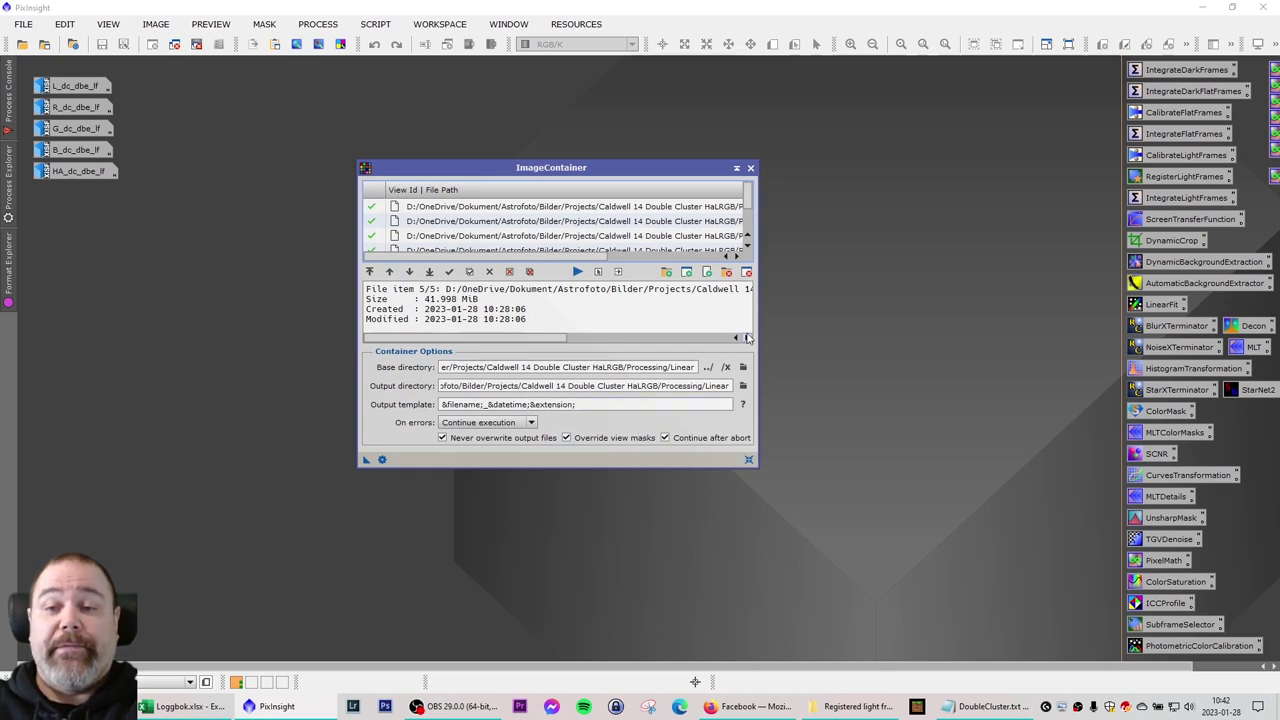
click(576, 404)
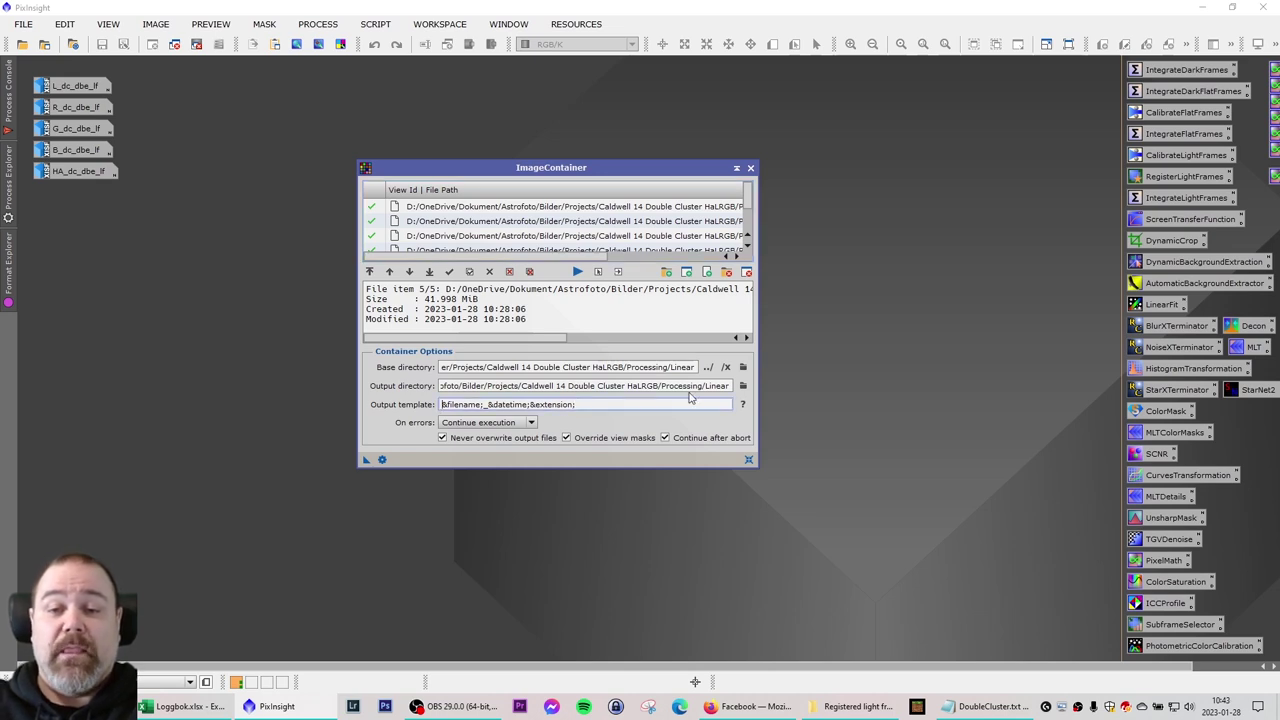
- Change the output template to &filename;_bxt;&extension;, replacing &datetime;
key(Right)
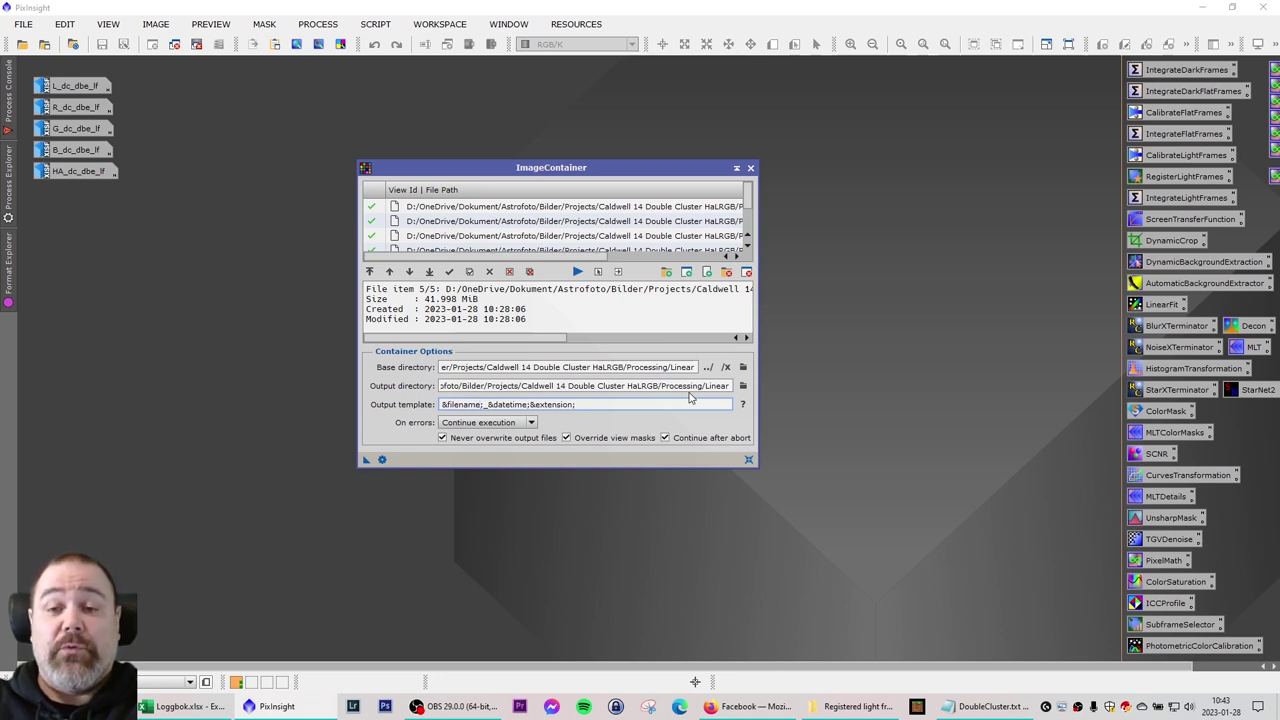
key(Right)
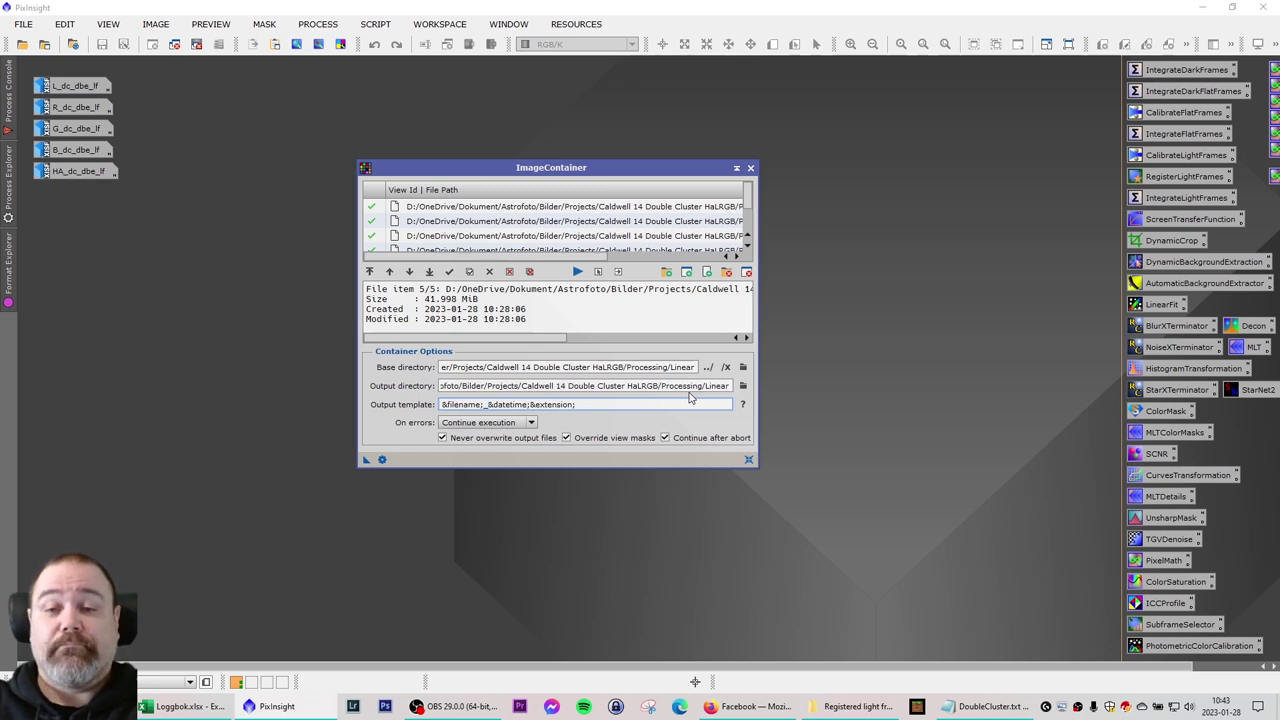
key(shift+Right)
key(shift+Right)
key(shift+Right)
key(shift+Right)
key(shift+Right)
key(shift+Right)
key(shift+Right)
key(shift+Right)
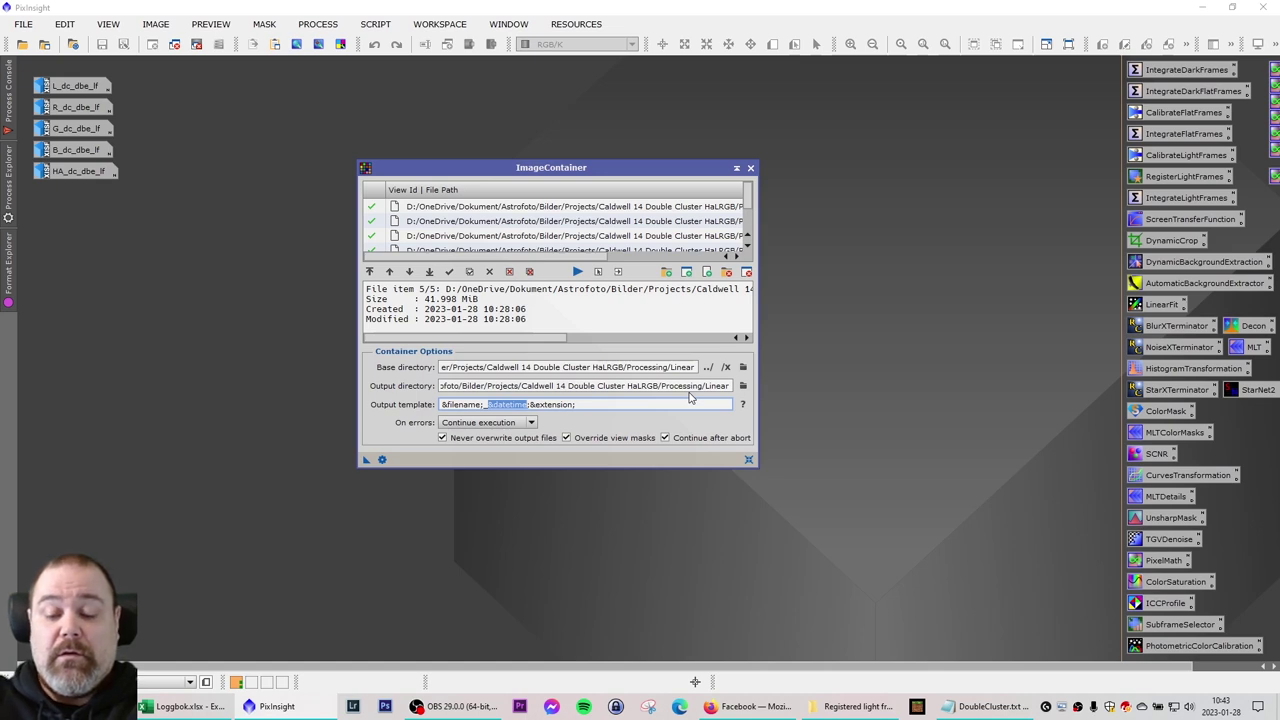
text(bxt)
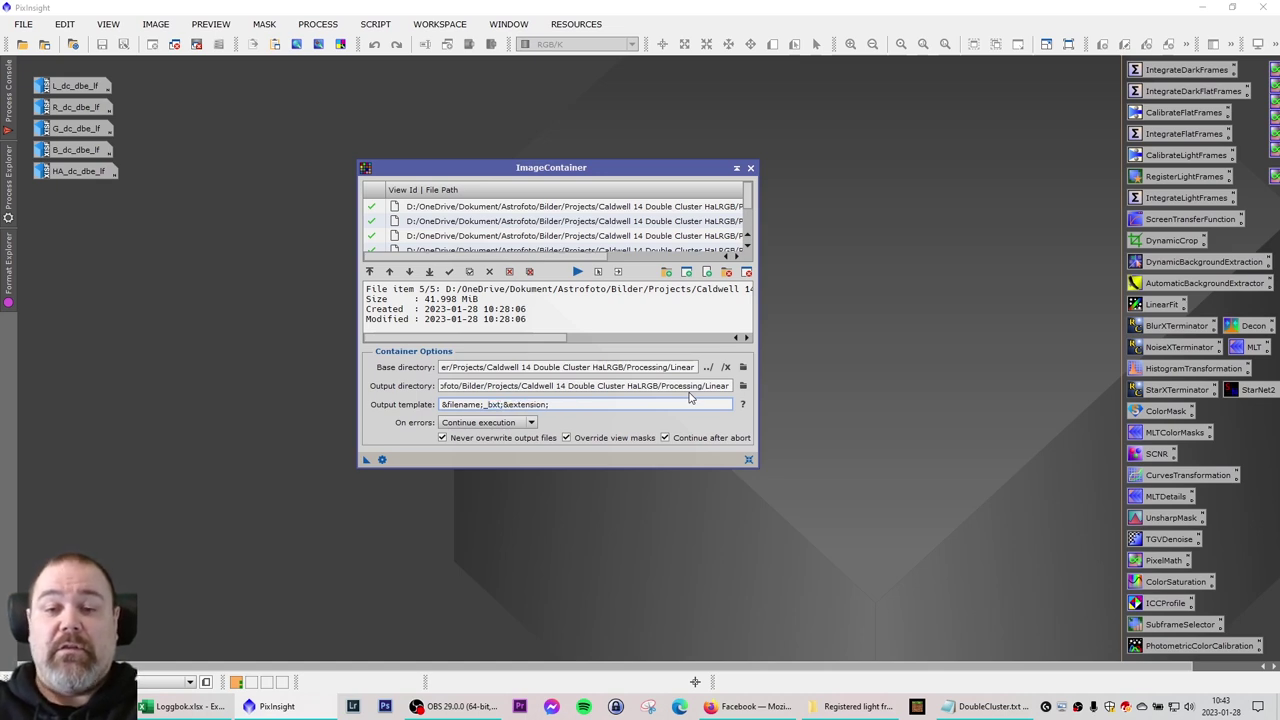
text(;)
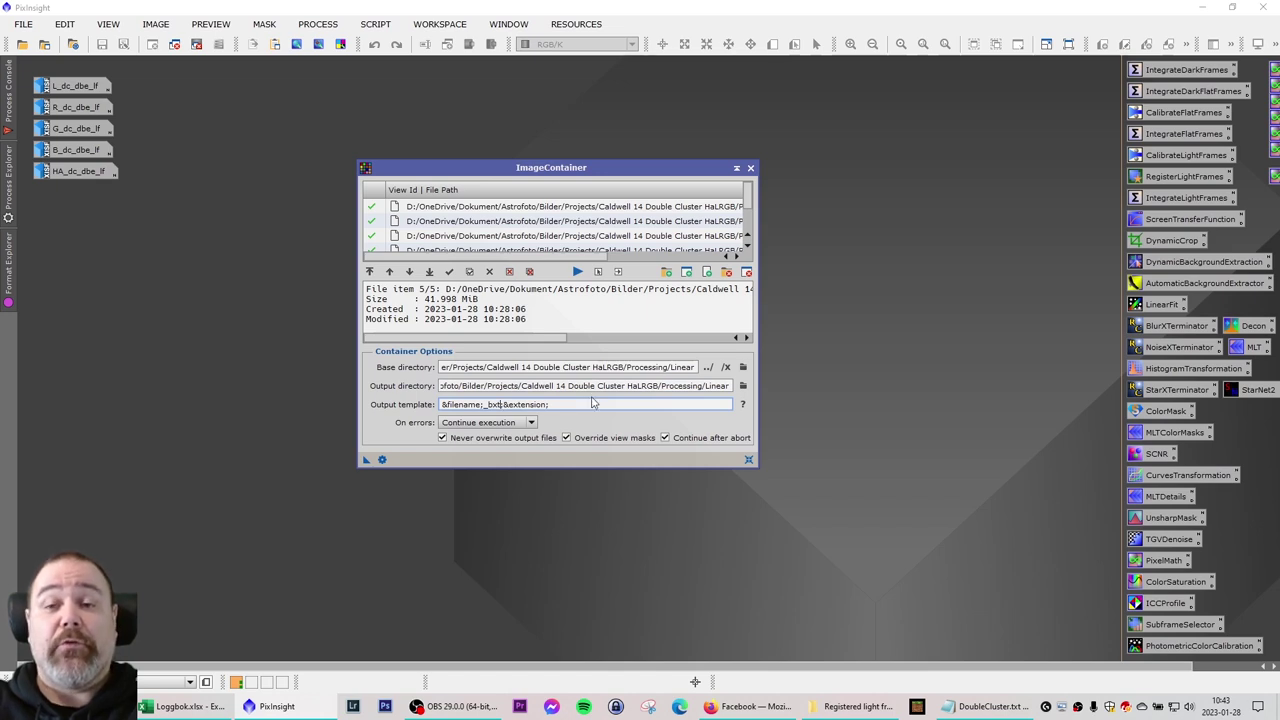
- Save the configured container as the ImageContainer42 icon and close its window
click(502, 404)
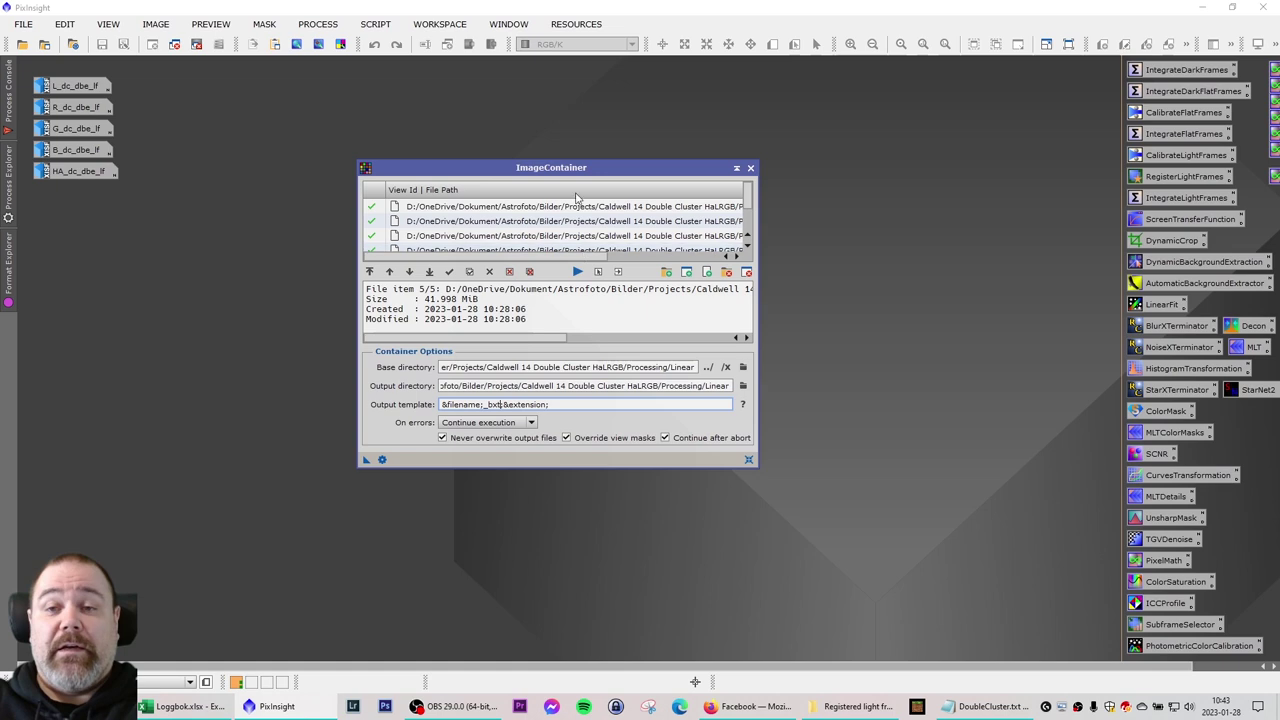
drag(552, 168, 555, 124)
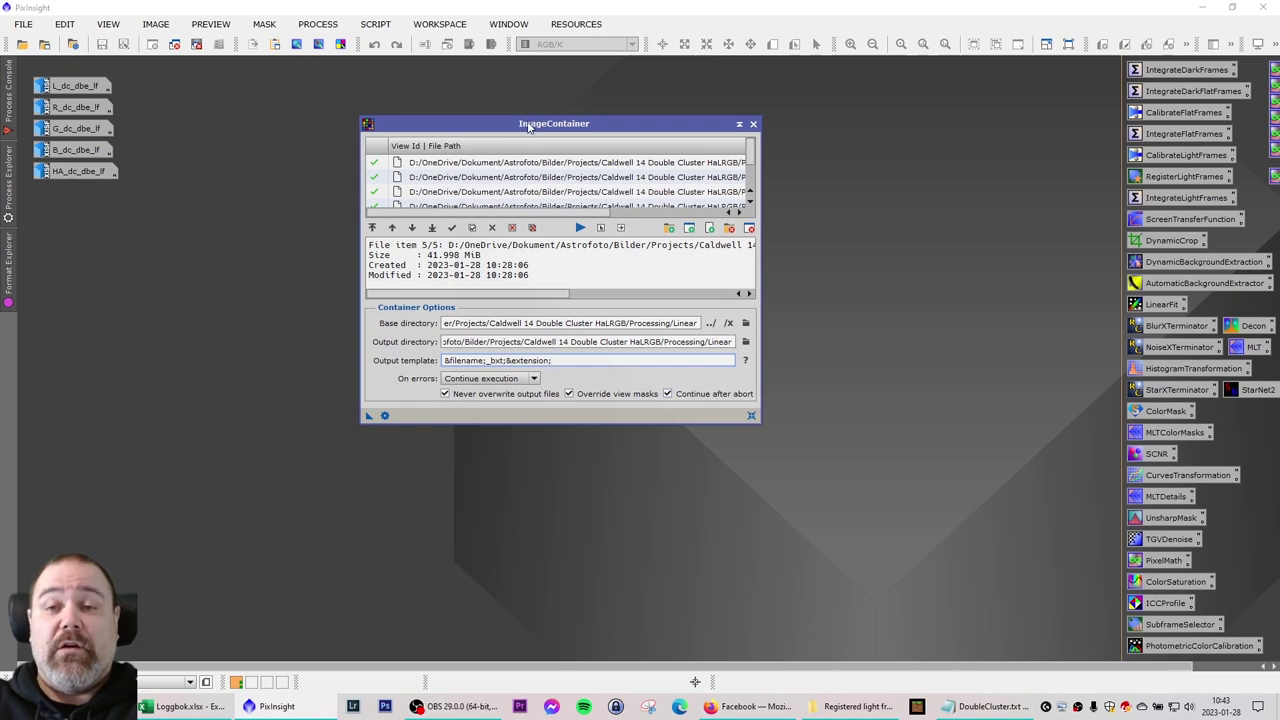
drag(531, 124, 509, 118)
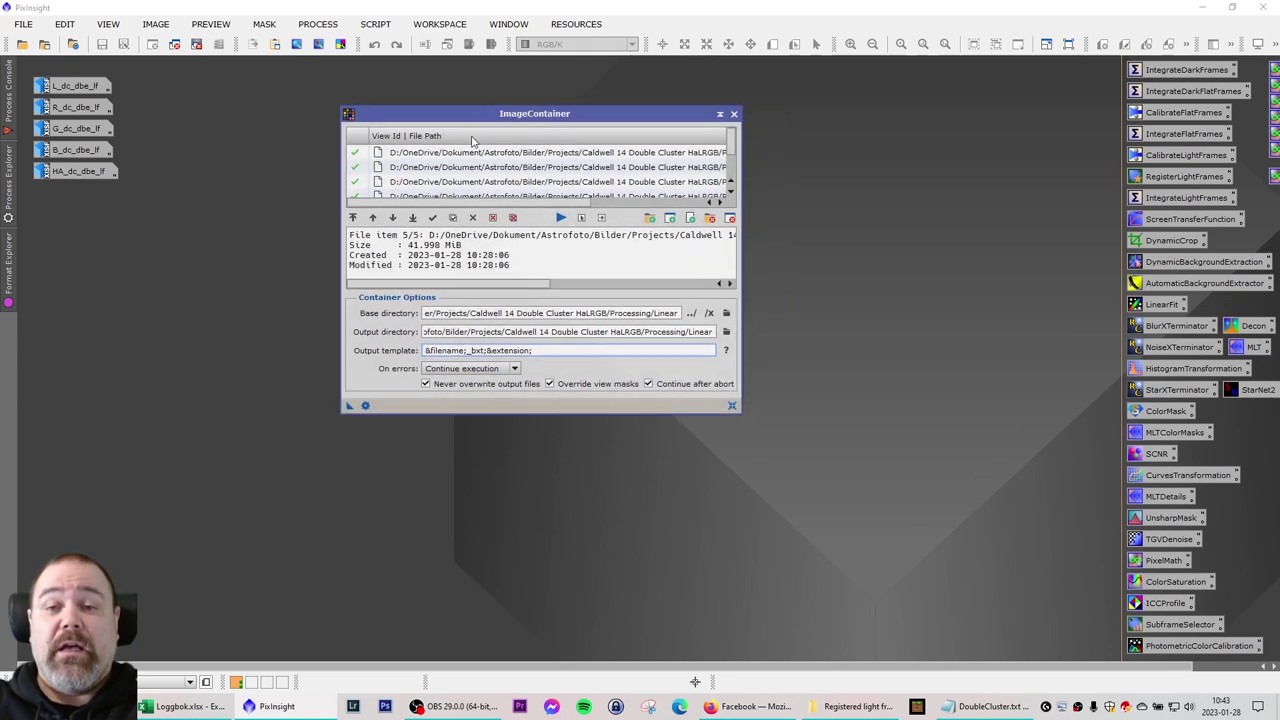
drag(742, 414, 706, 394)
drag(315, 378, 323, 377)
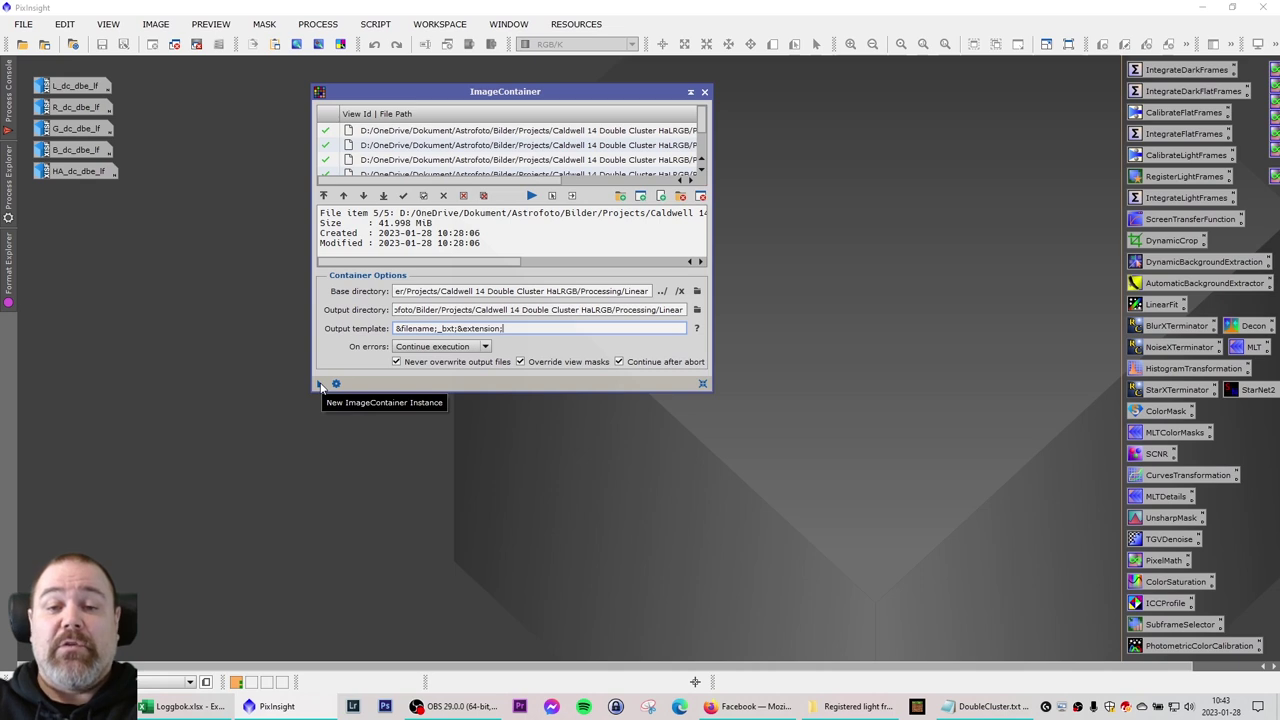
drag(320, 386, 470, 507)
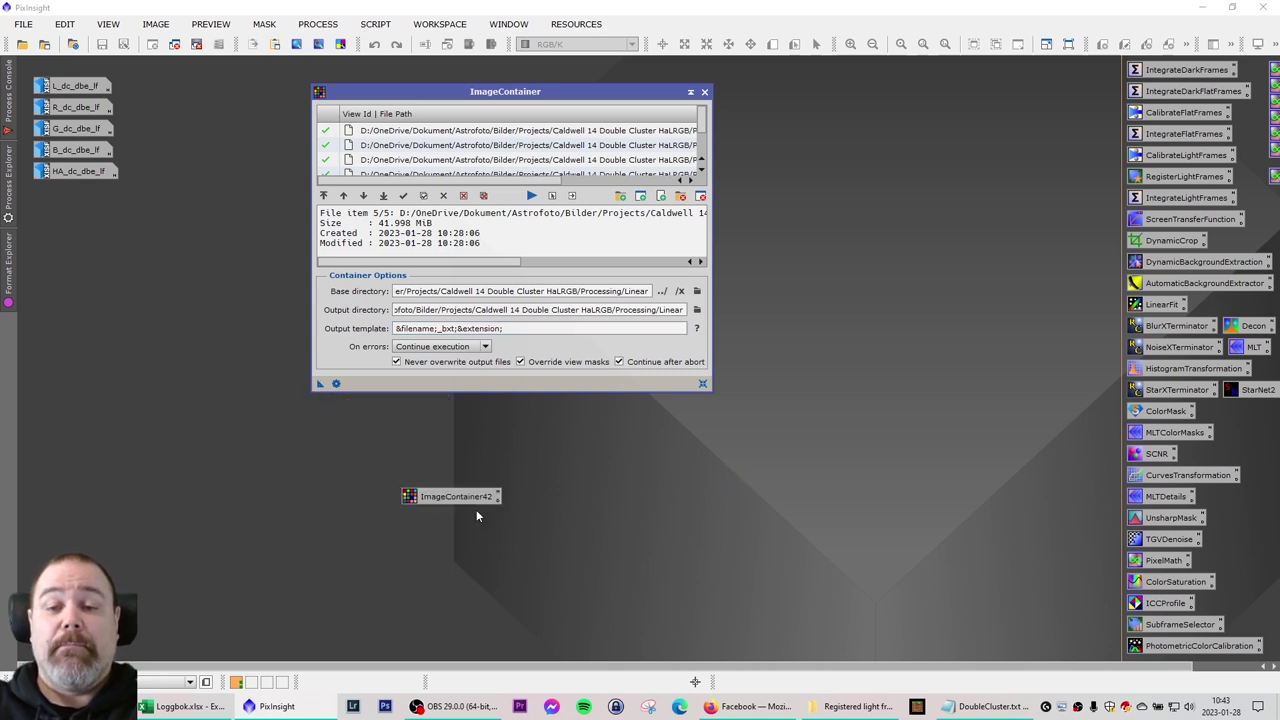
click(704, 91)
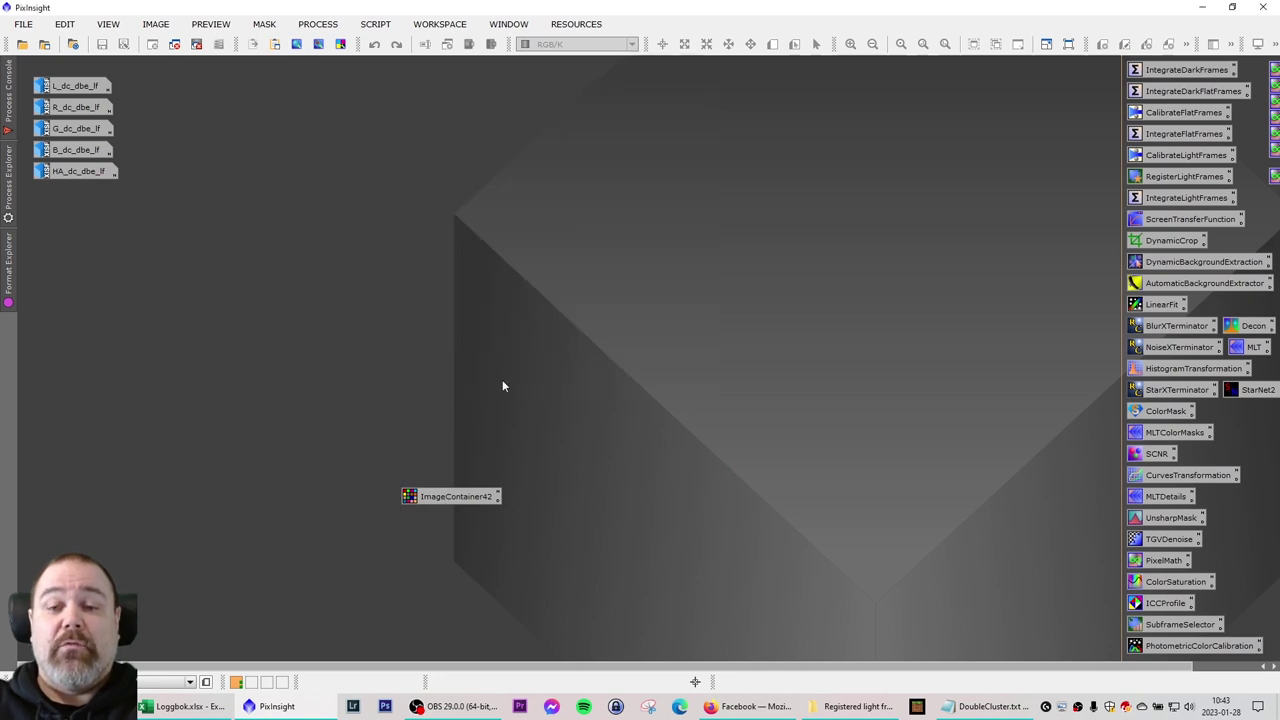
- Move ImageContainer42 to the top and start a new ProcessContainer from All Processes
drag(450, 496, 463, 142)
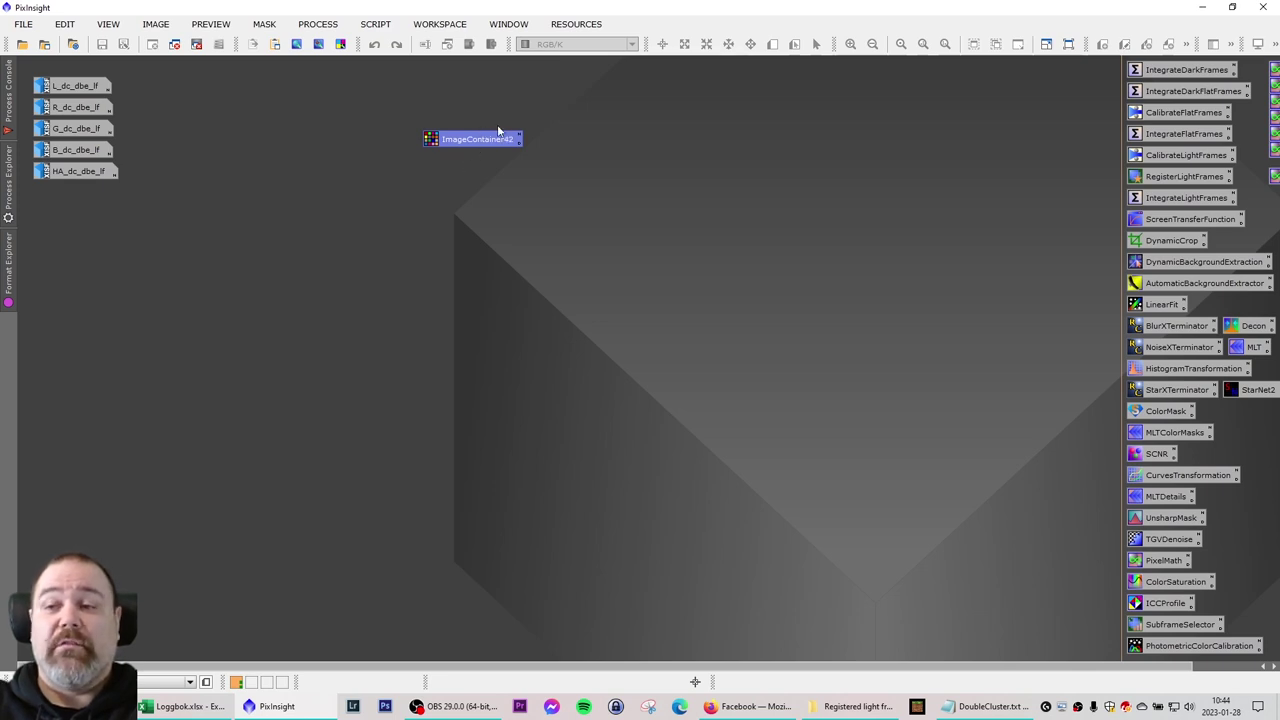
click(318, 24)
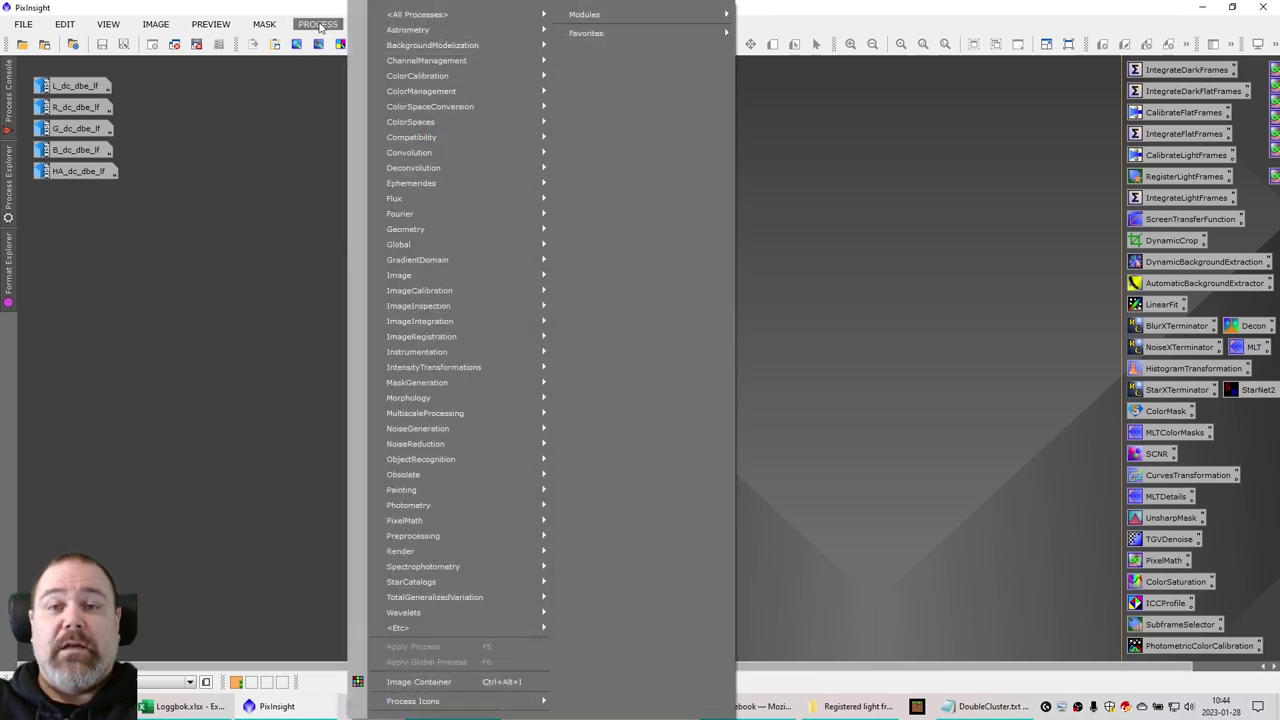
mouse_move(490, 15)
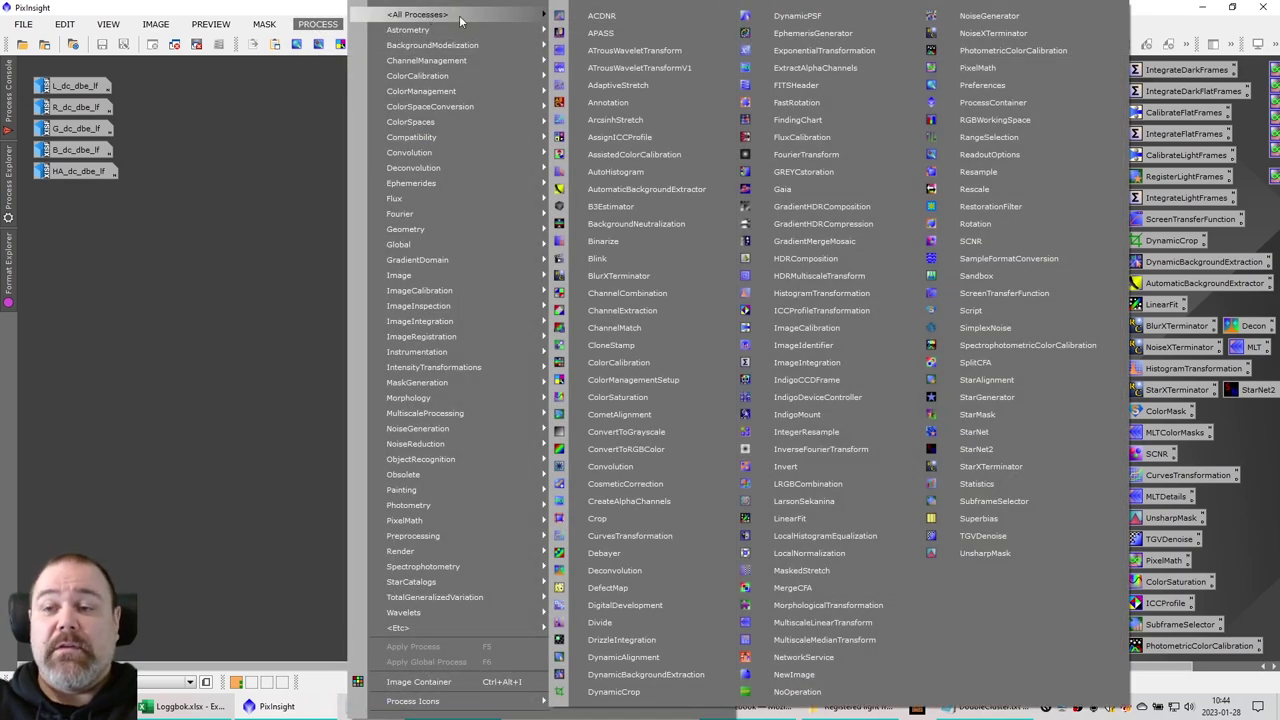
click(1045, 102)
drag(764, 312, 589, 212)
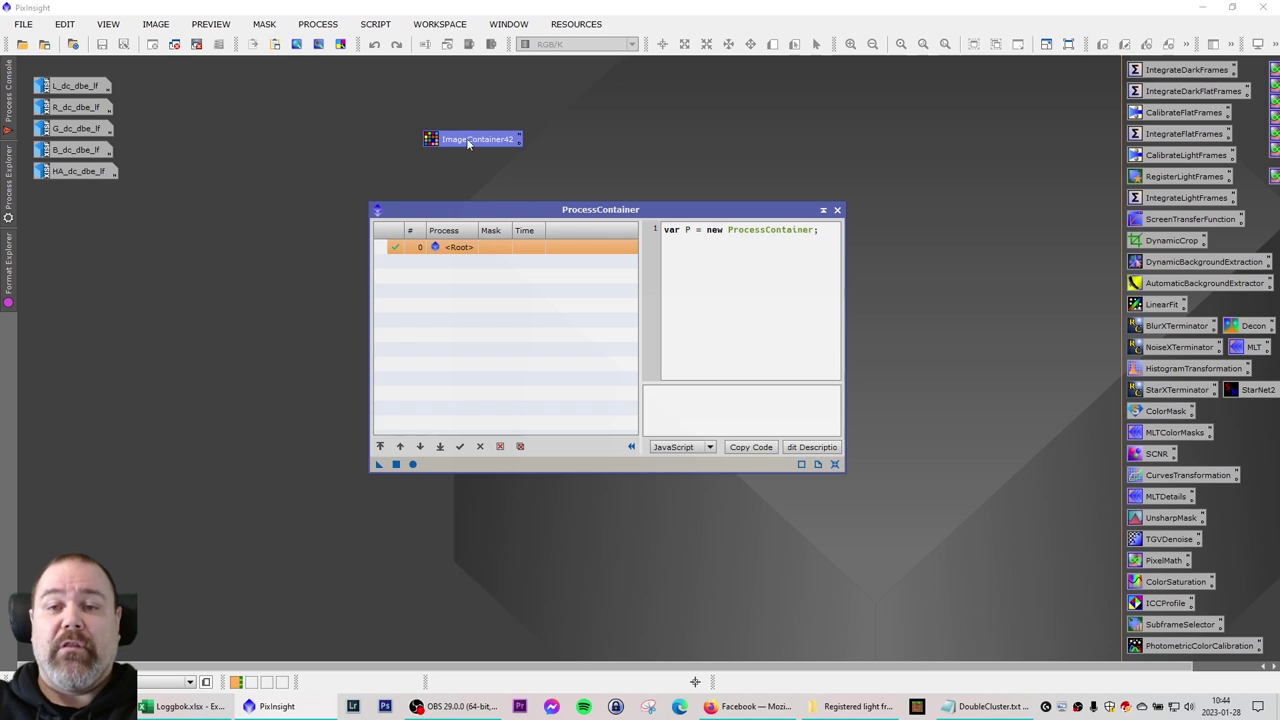
- Save the empty container as Process43 beside ImageContainer42 and close its window
drag(465, 138, 385, 160)
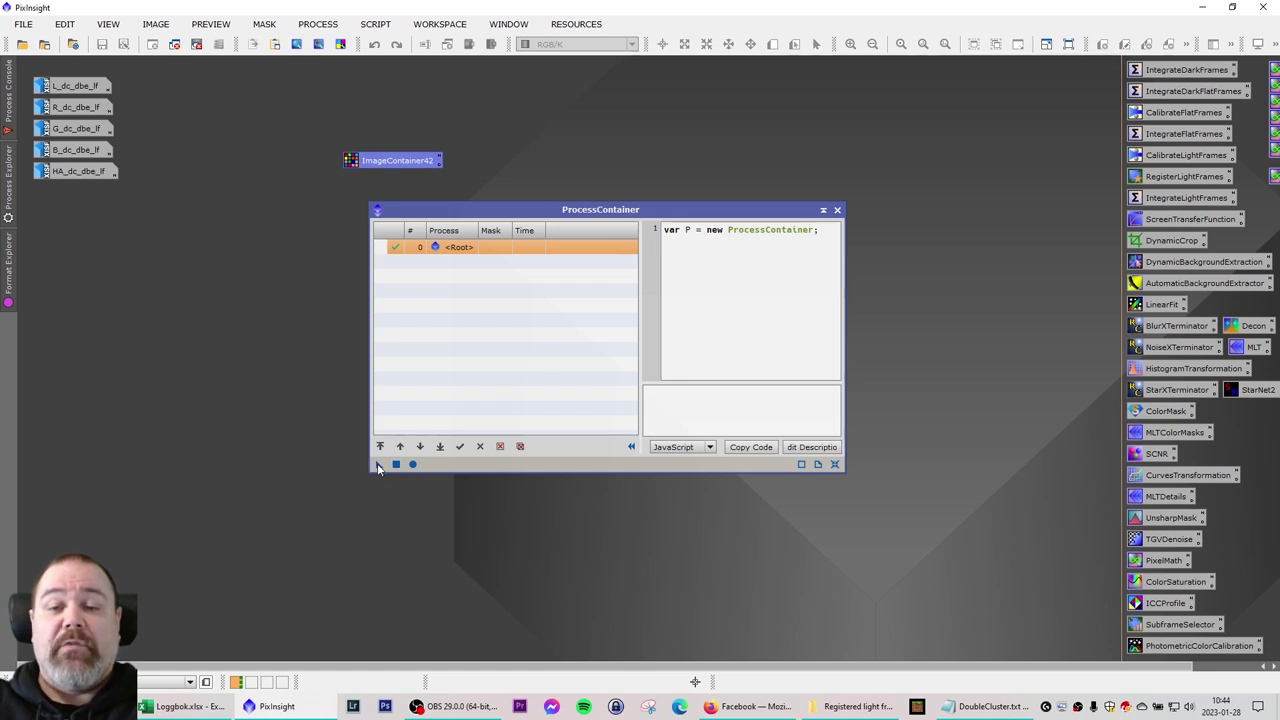
drag(755, 195, 556, 164)
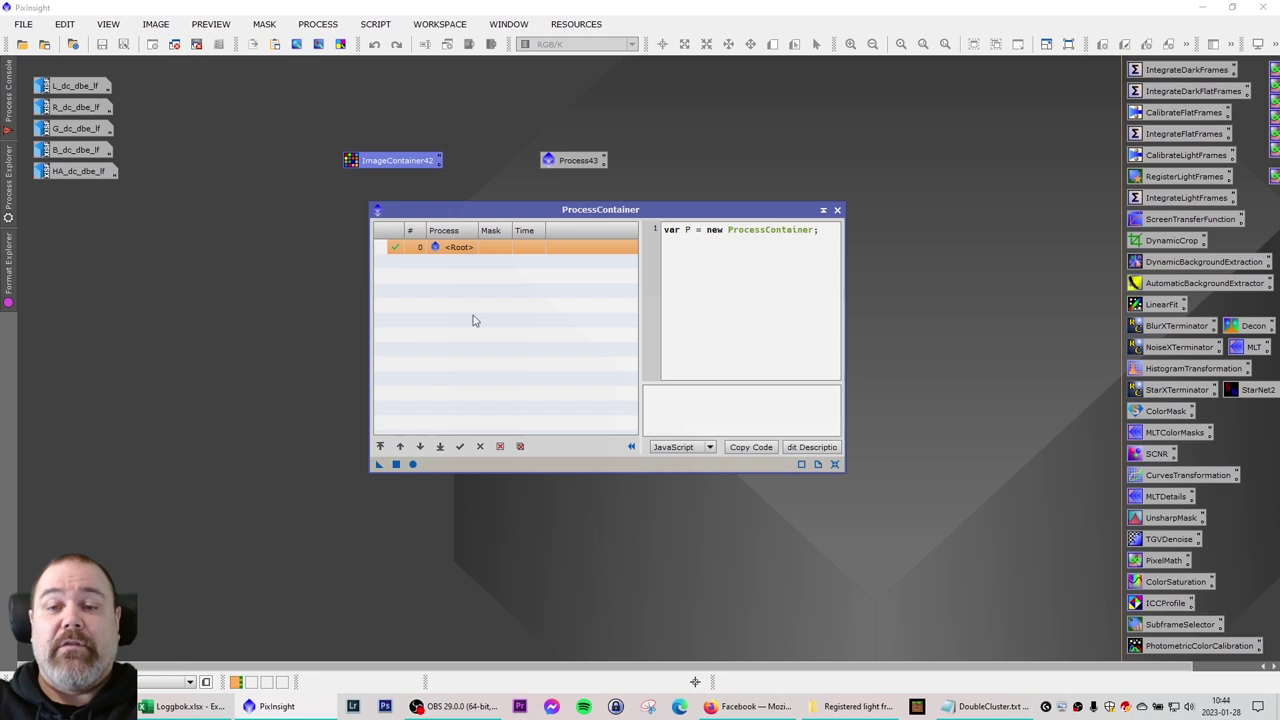
drag(377, 464, 508, 161)
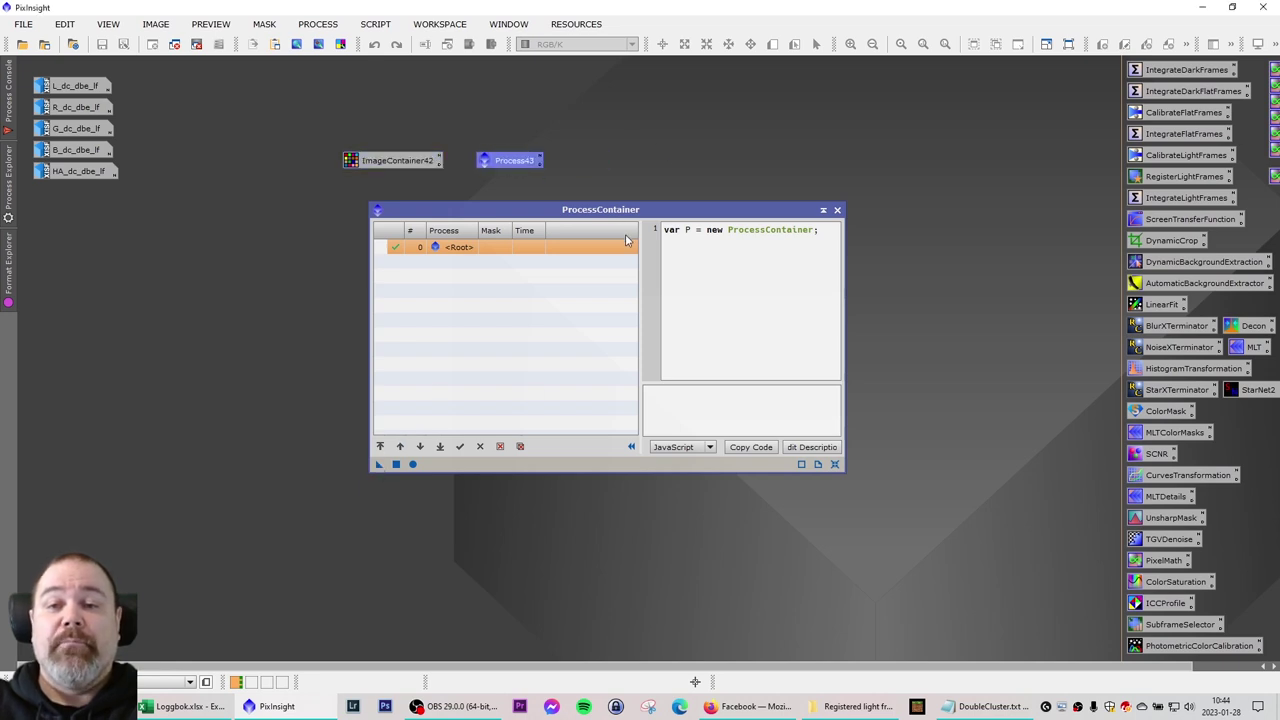
click(837, 210)
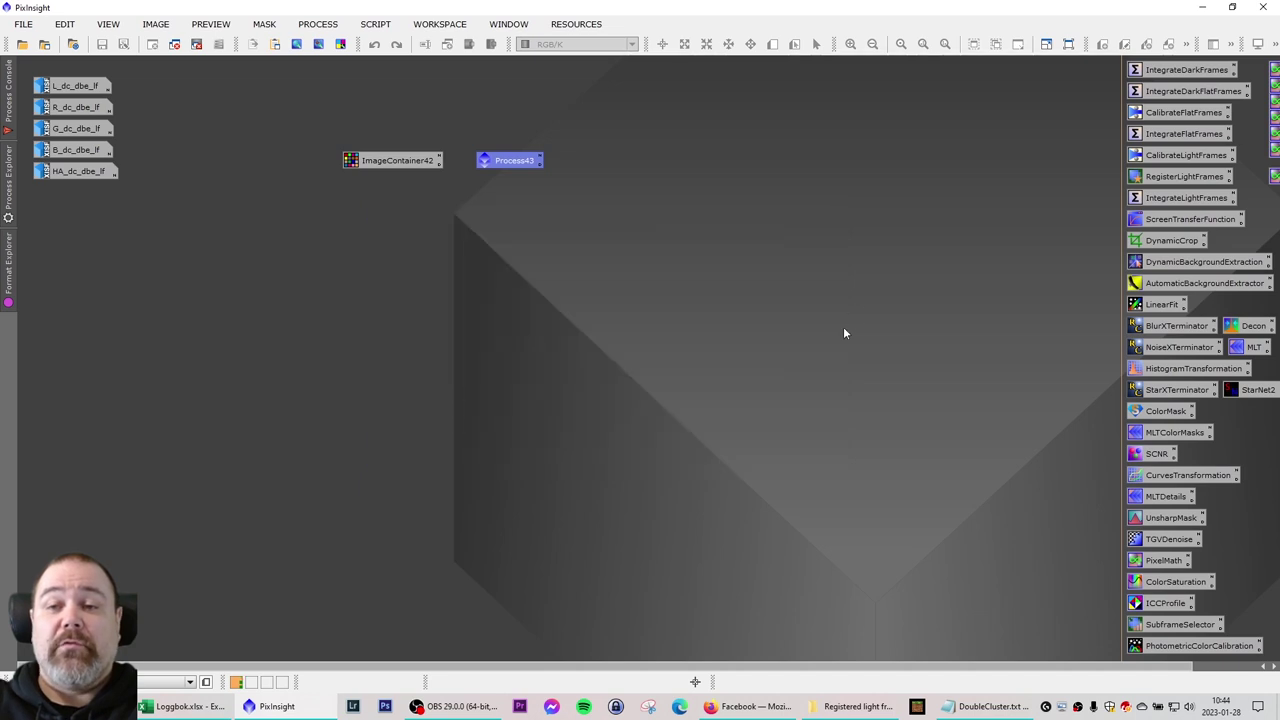
- Show BlurXTerminator (Sharpen Stars 0.25, Nonstellar 0.90) beside the reopened Process43 container
click(1162, 328)
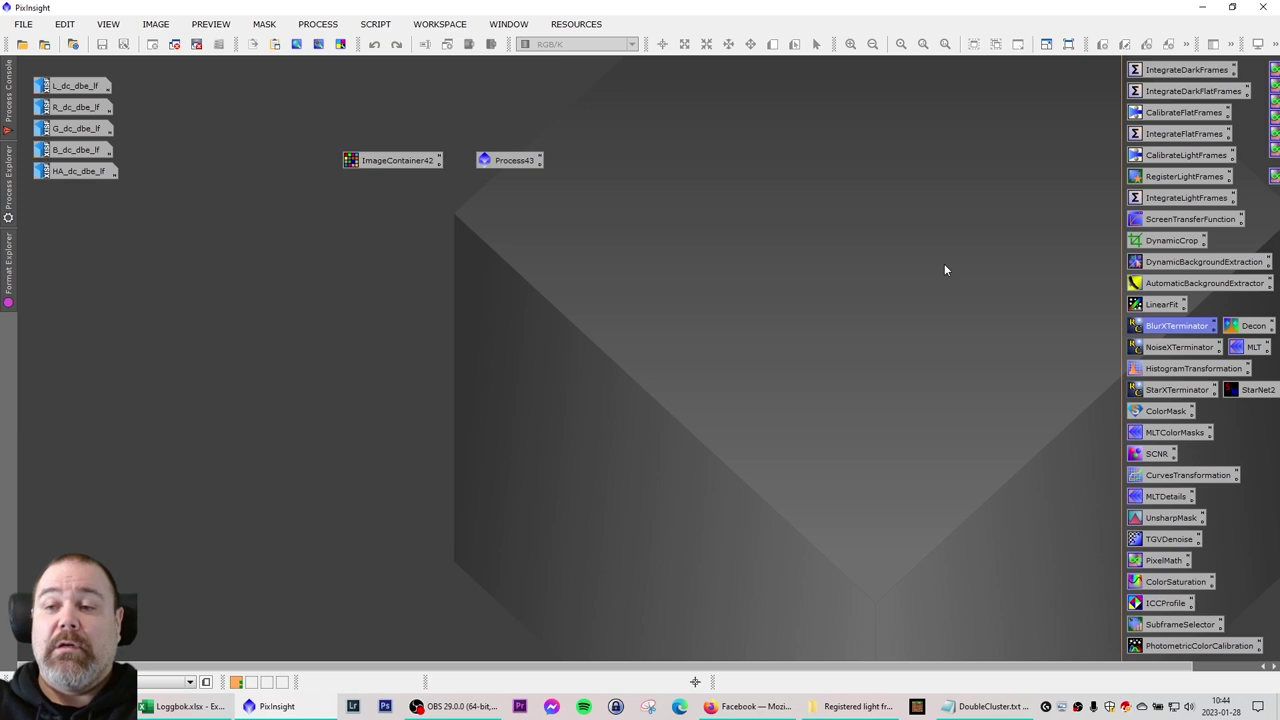
drag(957, 122, 890, 111)
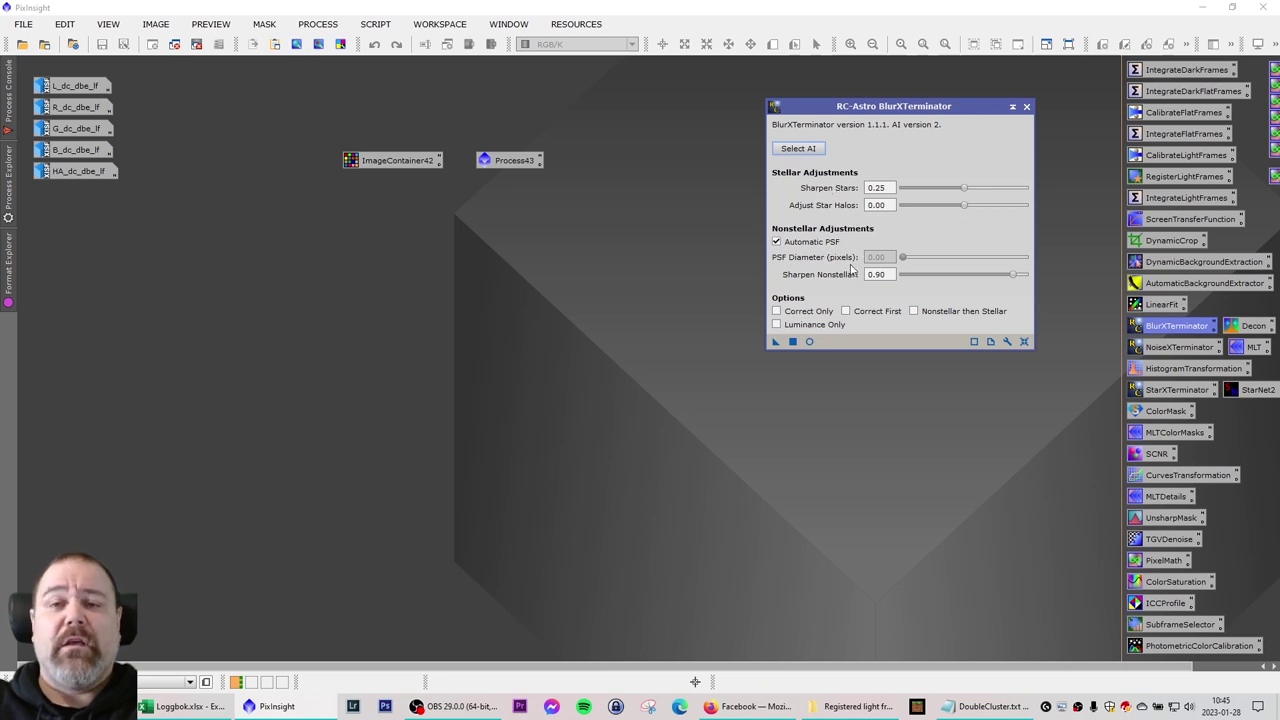
drag(882, 112, 947, 113)
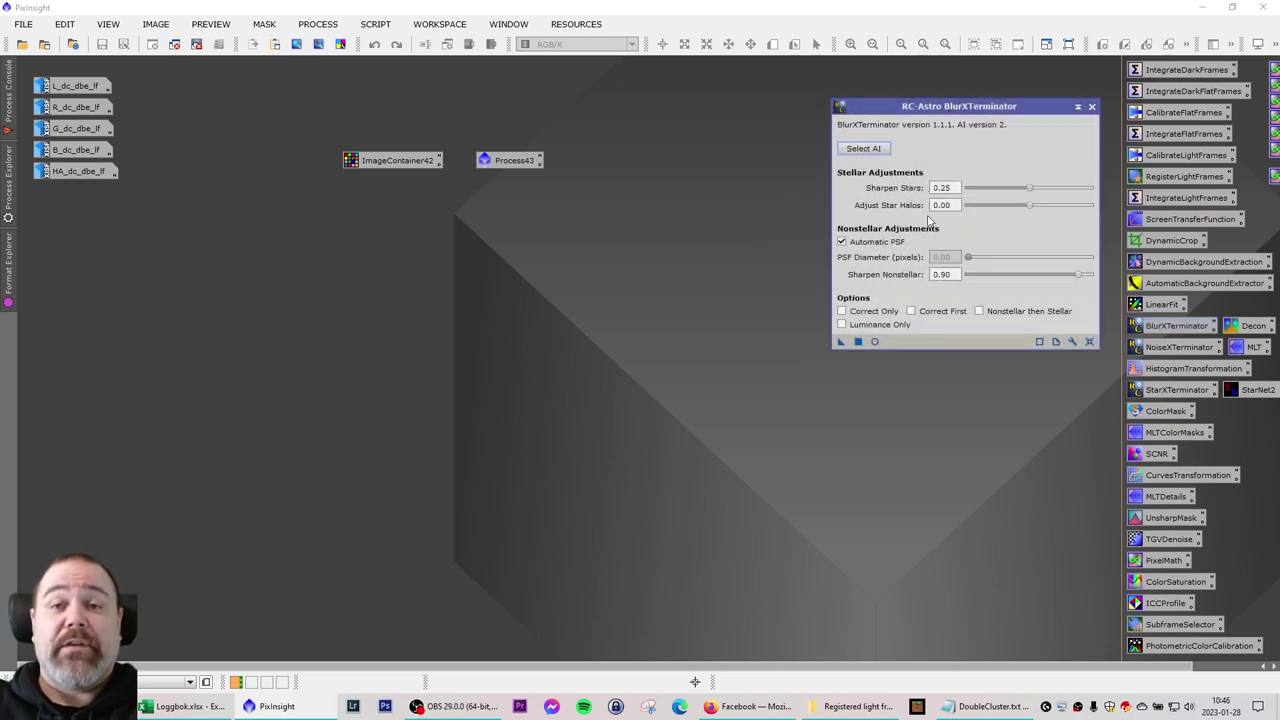
double_click(507, 162)
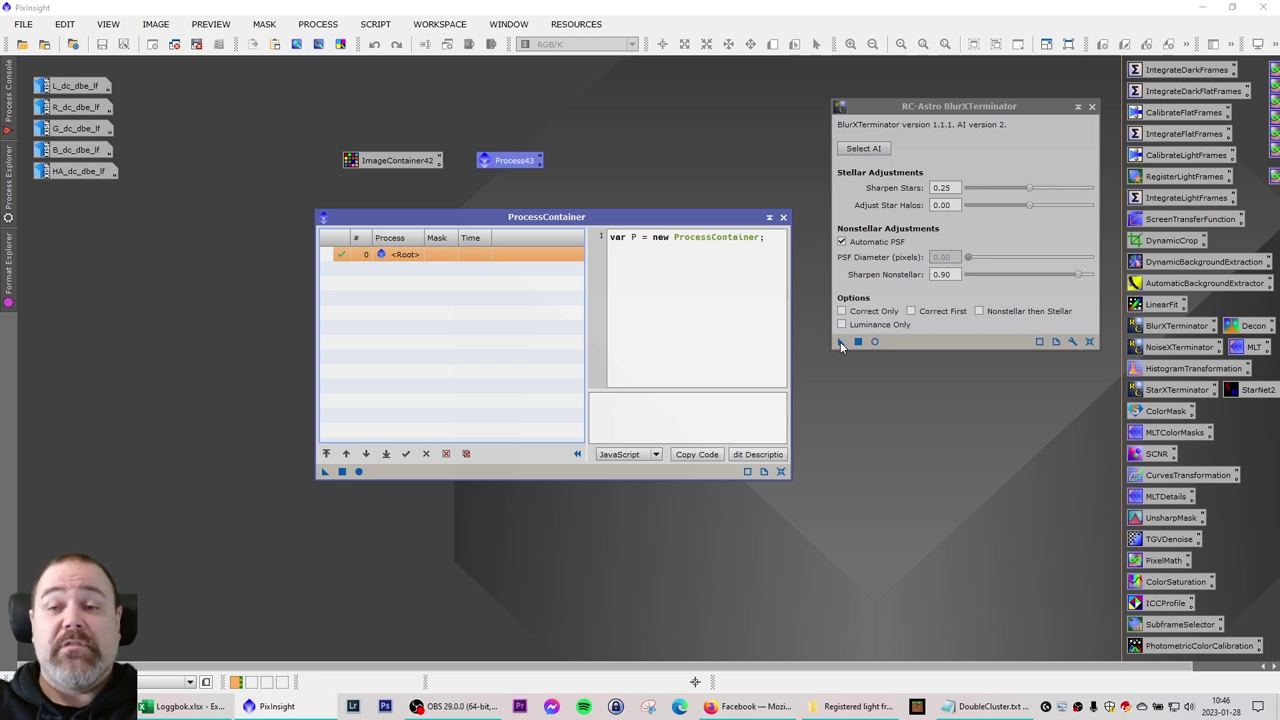
- Drop a BlurXTerminator instance into the Process43 container list
drag(840, 341, 404, 330)
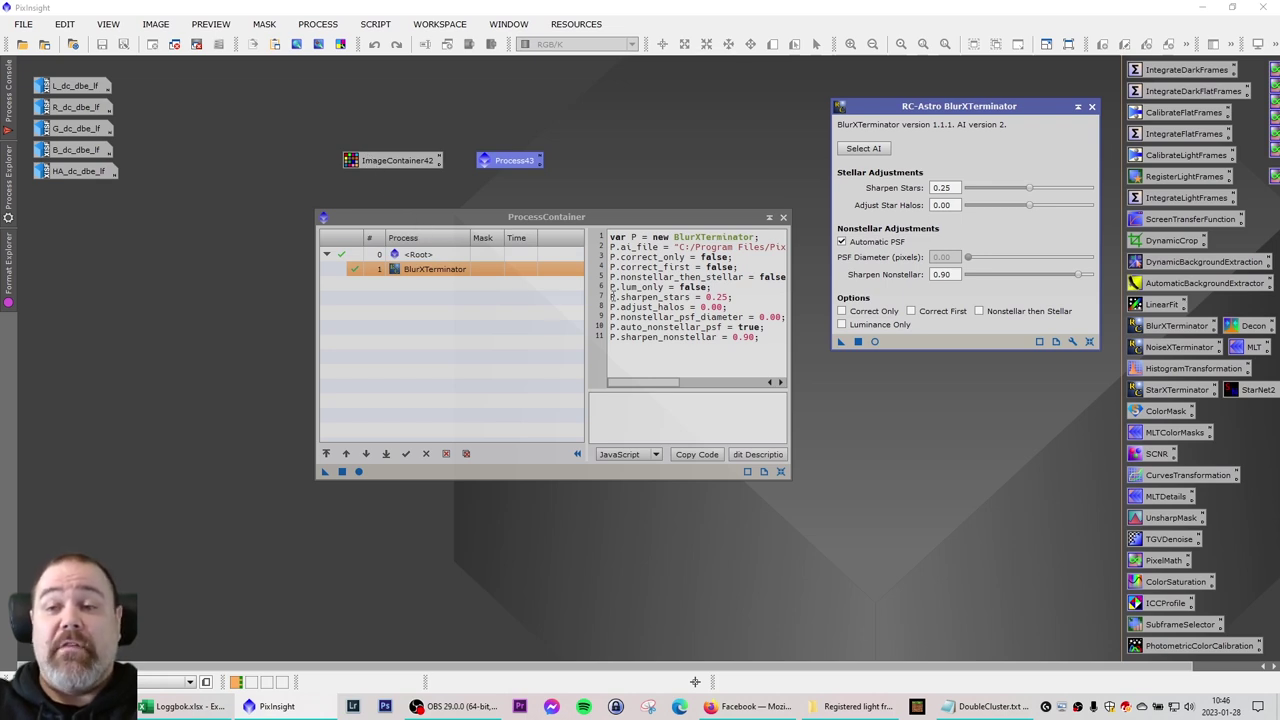
- Drop NoiseXTerminator (Denoise 0.90, Detail 0.15) into Process43, then remove its row
double_click(1177, 348)
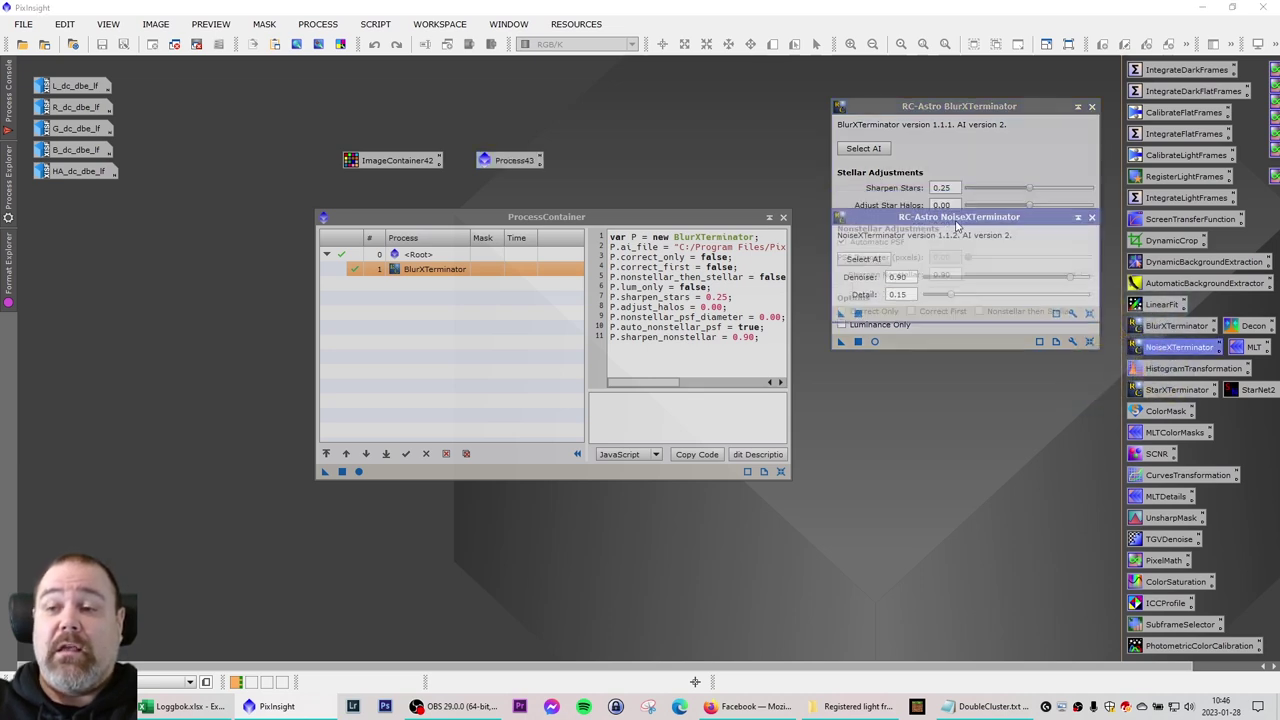
drag(966, 243, 966, 401)
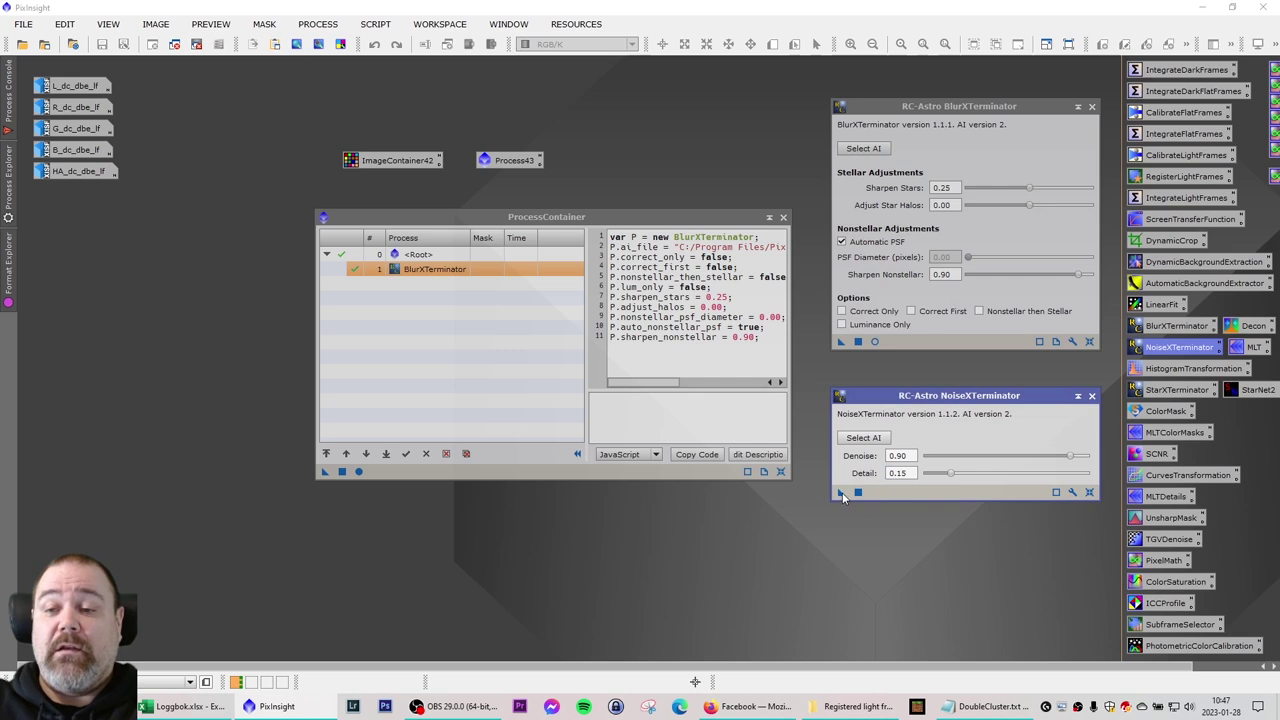
drag(841, 493, 411, 336)
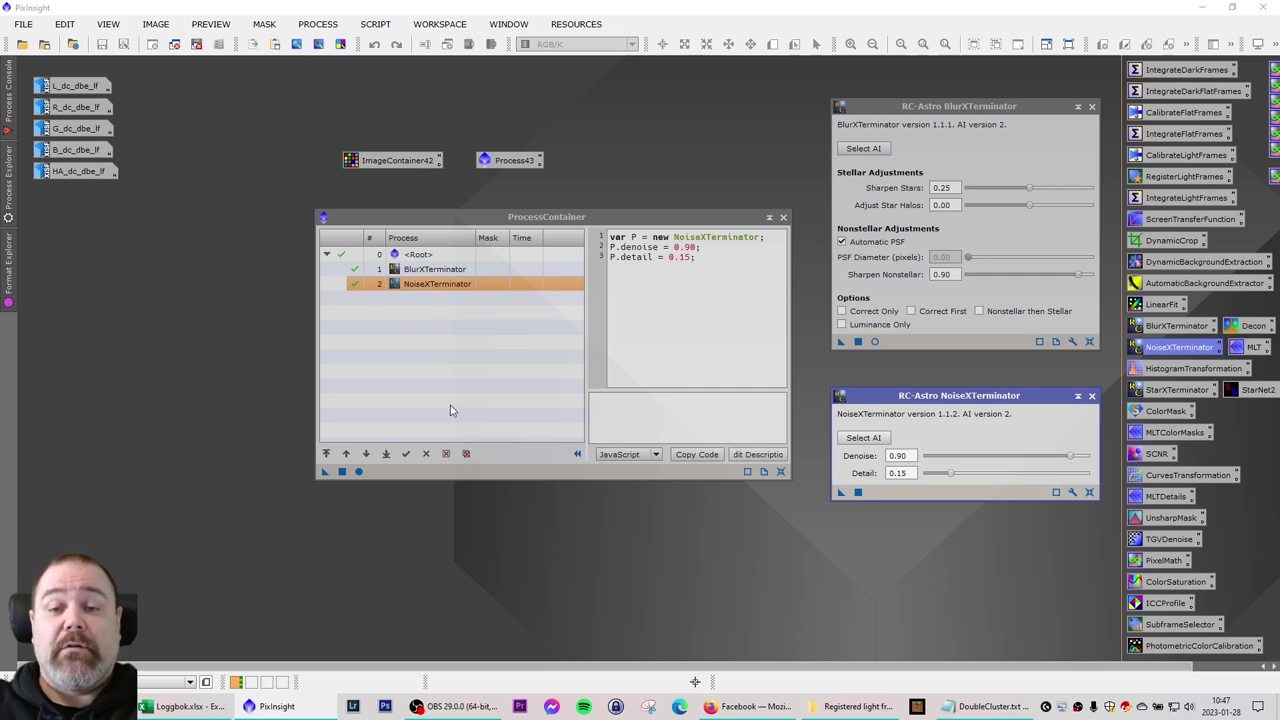
click(446, 455)
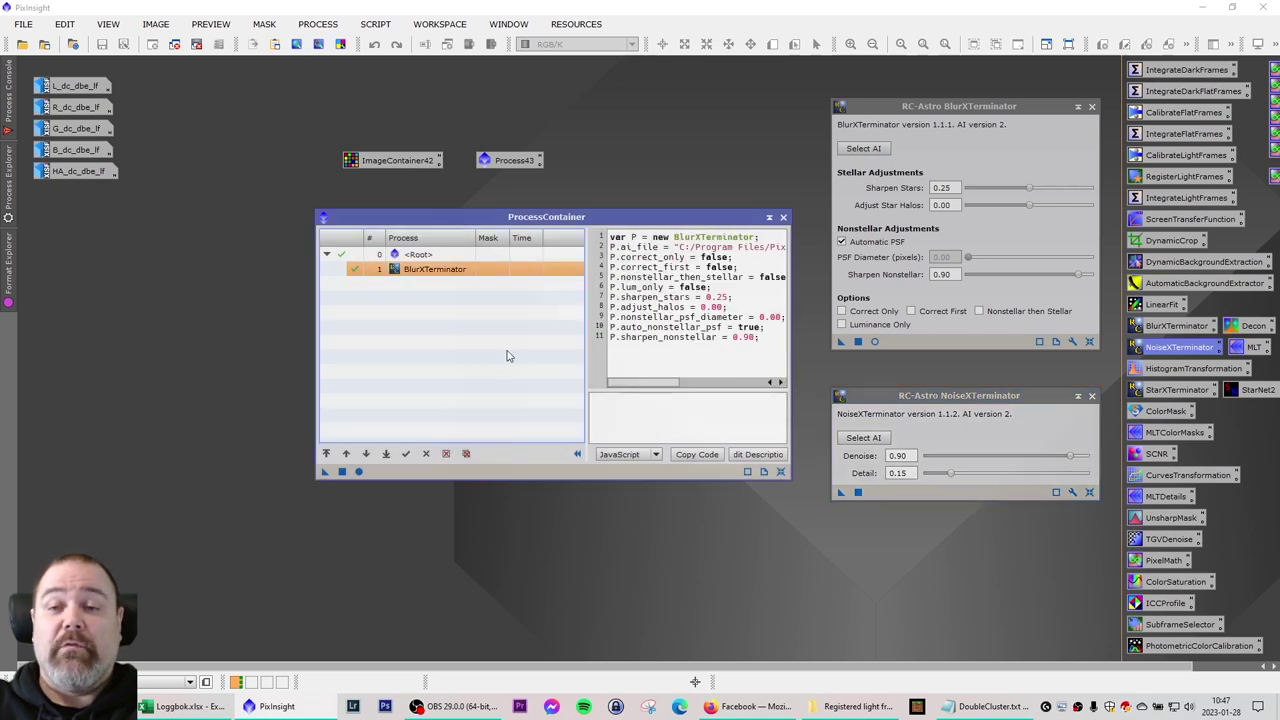
- Save the updated container as a new Process45 icon and close the tool windows
click(1091, 396)
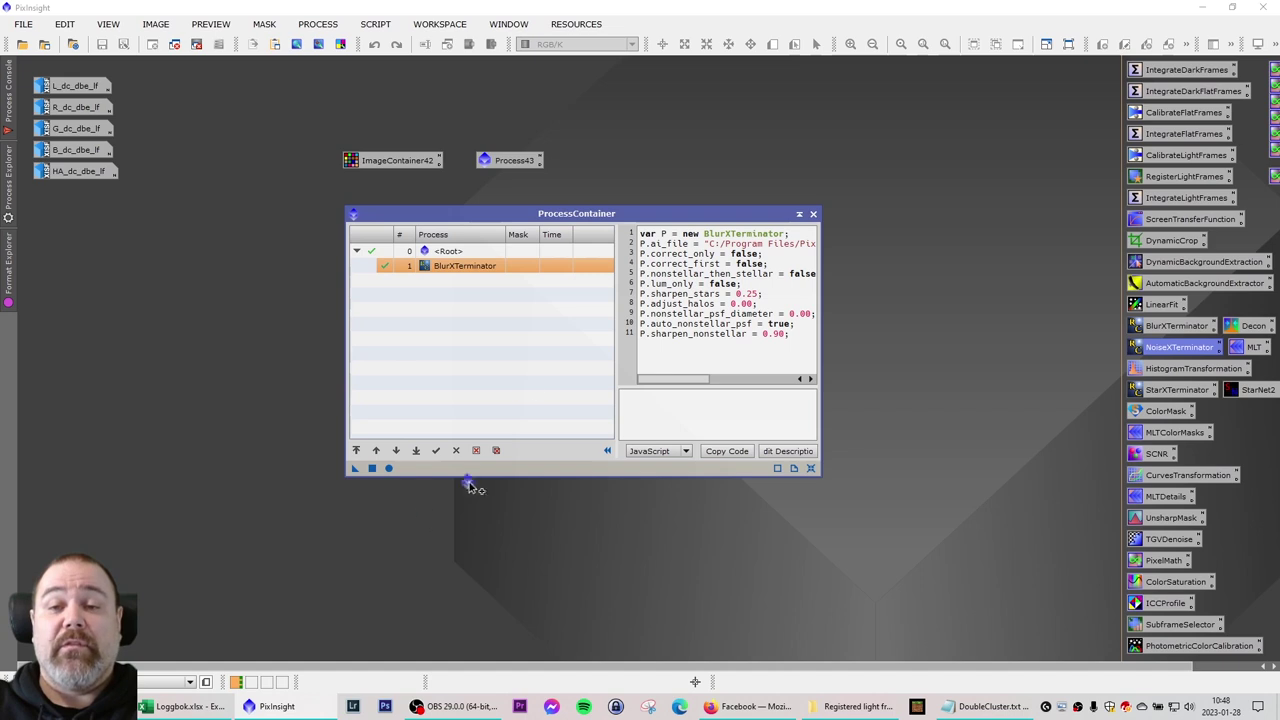
drag(497, 457, 766, 133)
click(813, 214)
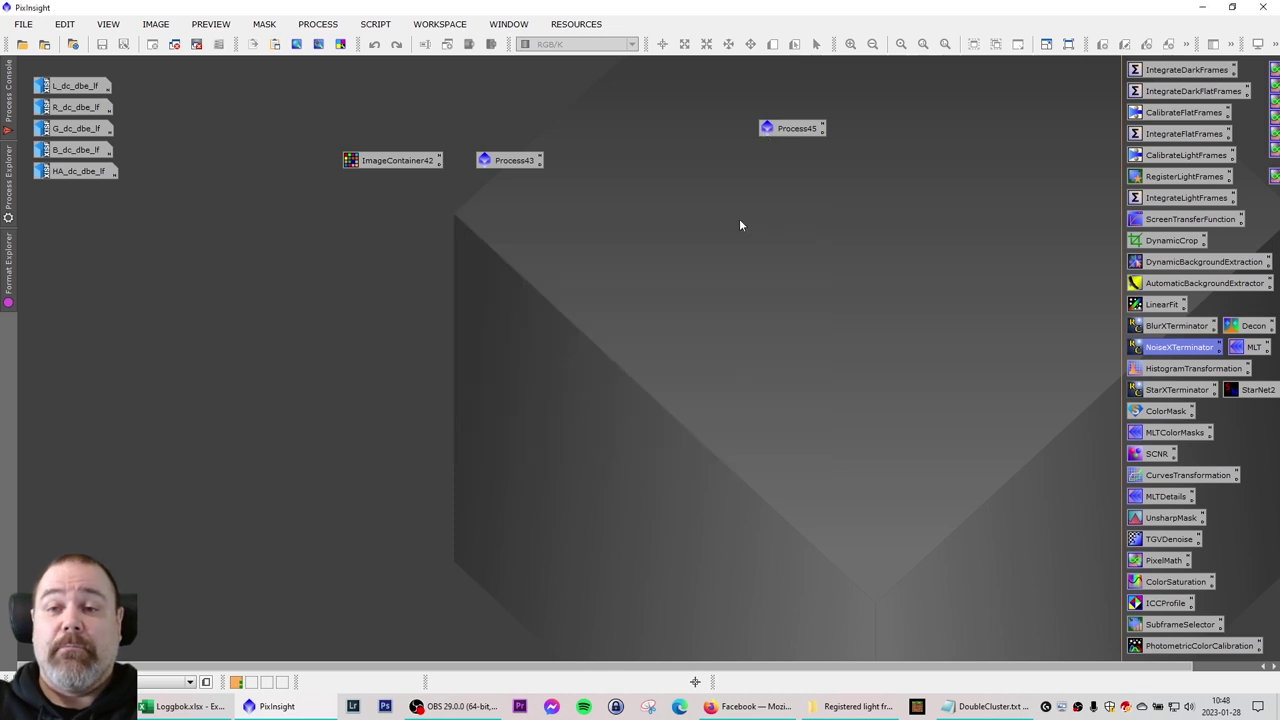
- Delete the old Process43 icon and place Process45 next to ImageContainer42
right_click(516, 166)
click(614, 372)
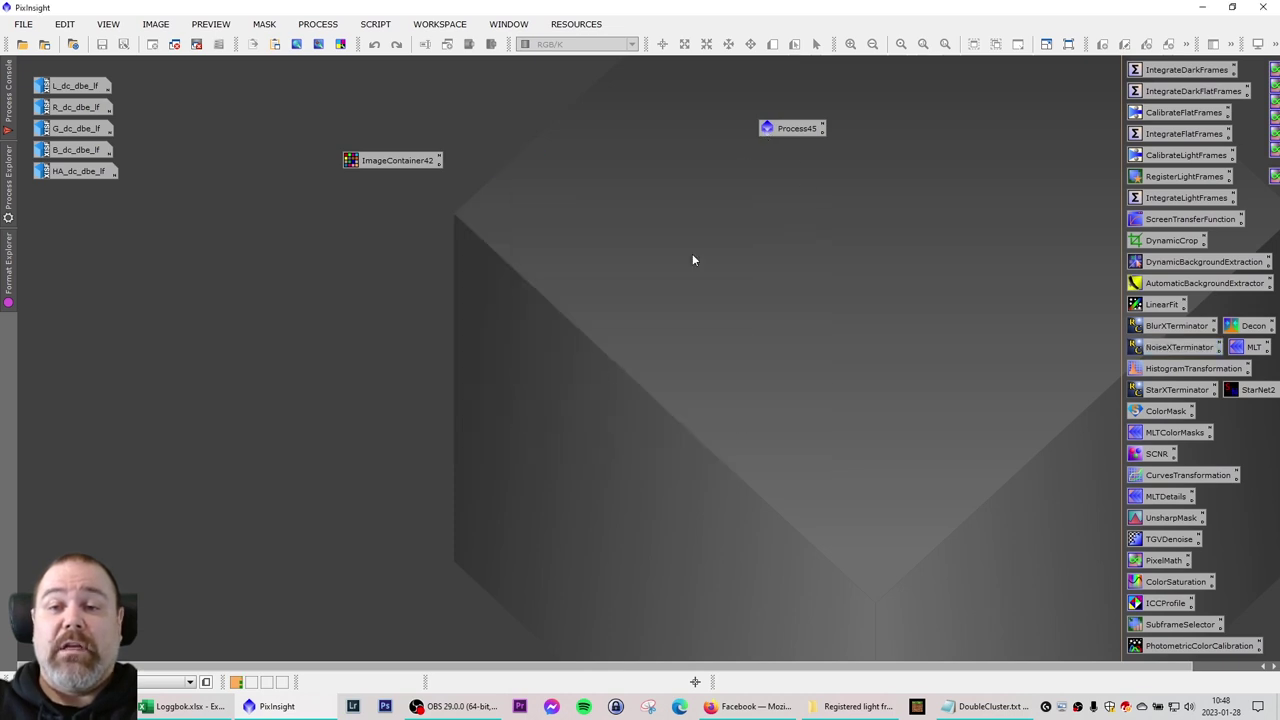
drag(793, 131, 506, 162)
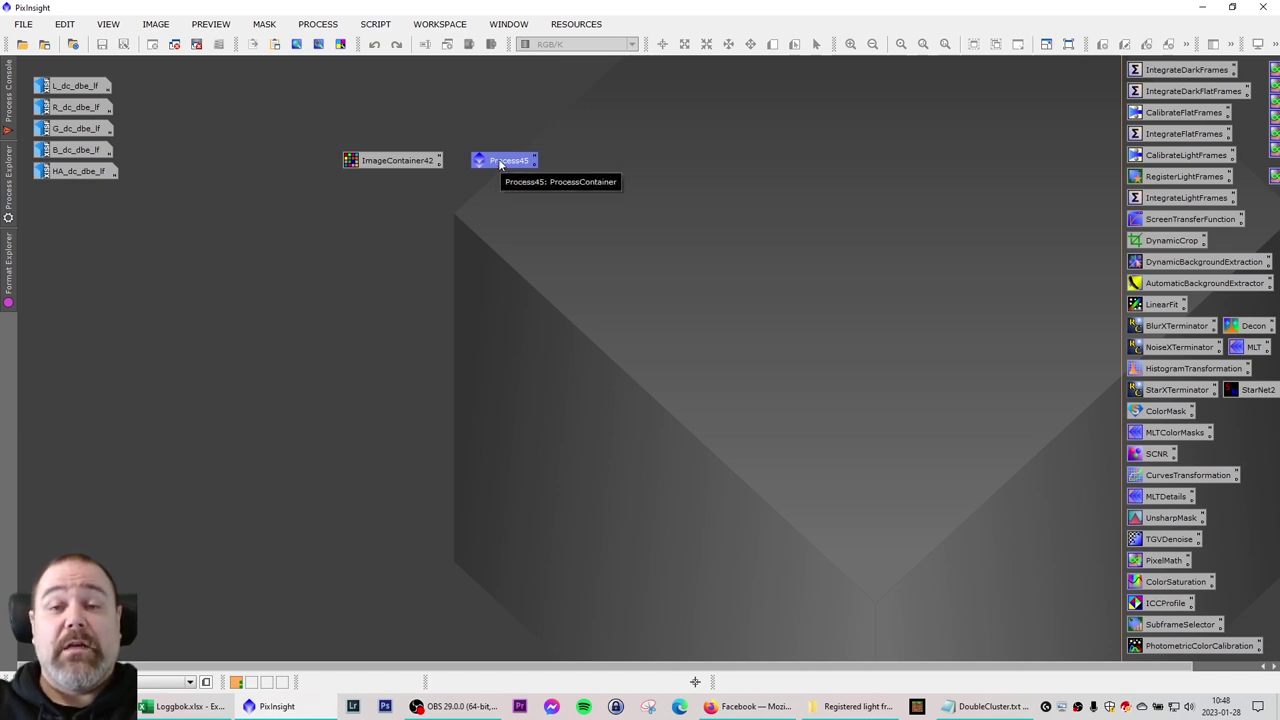
- Drop Process45 onto ImageContainer42 to run BlurXTerminator on all five images
drag(500, 163, 390, 165)
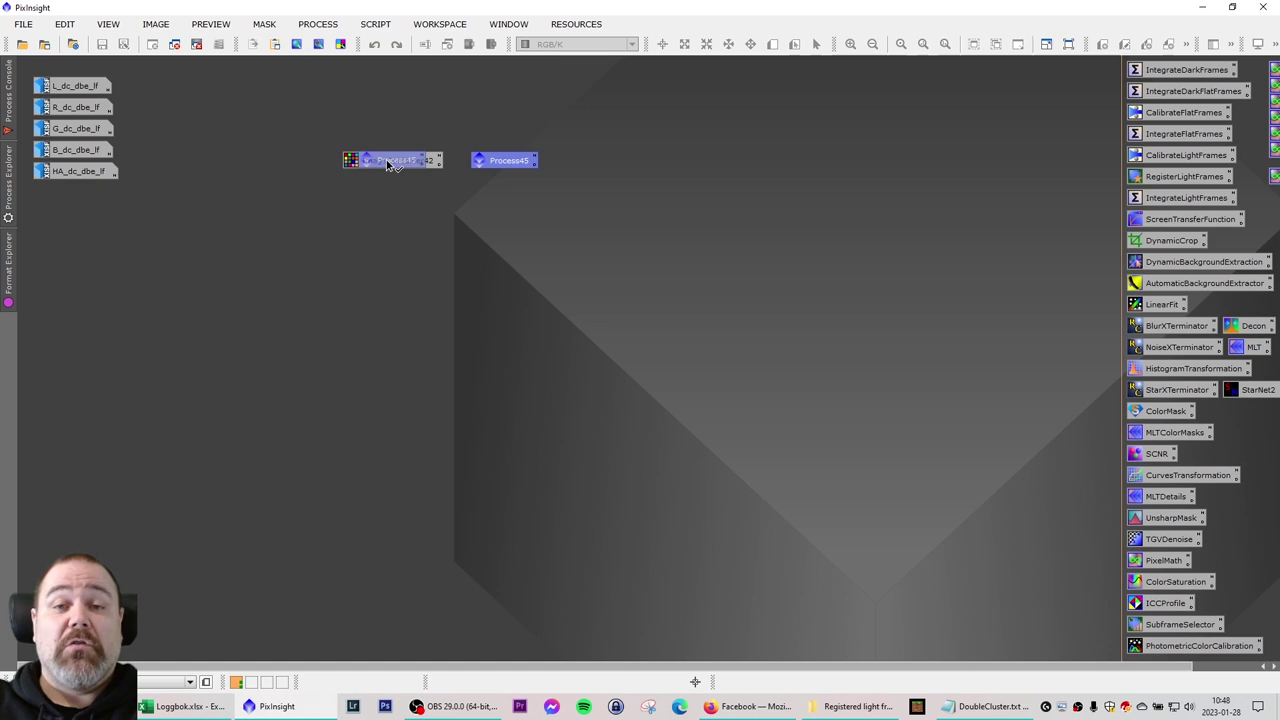
drag(390, 164, 390, 163)
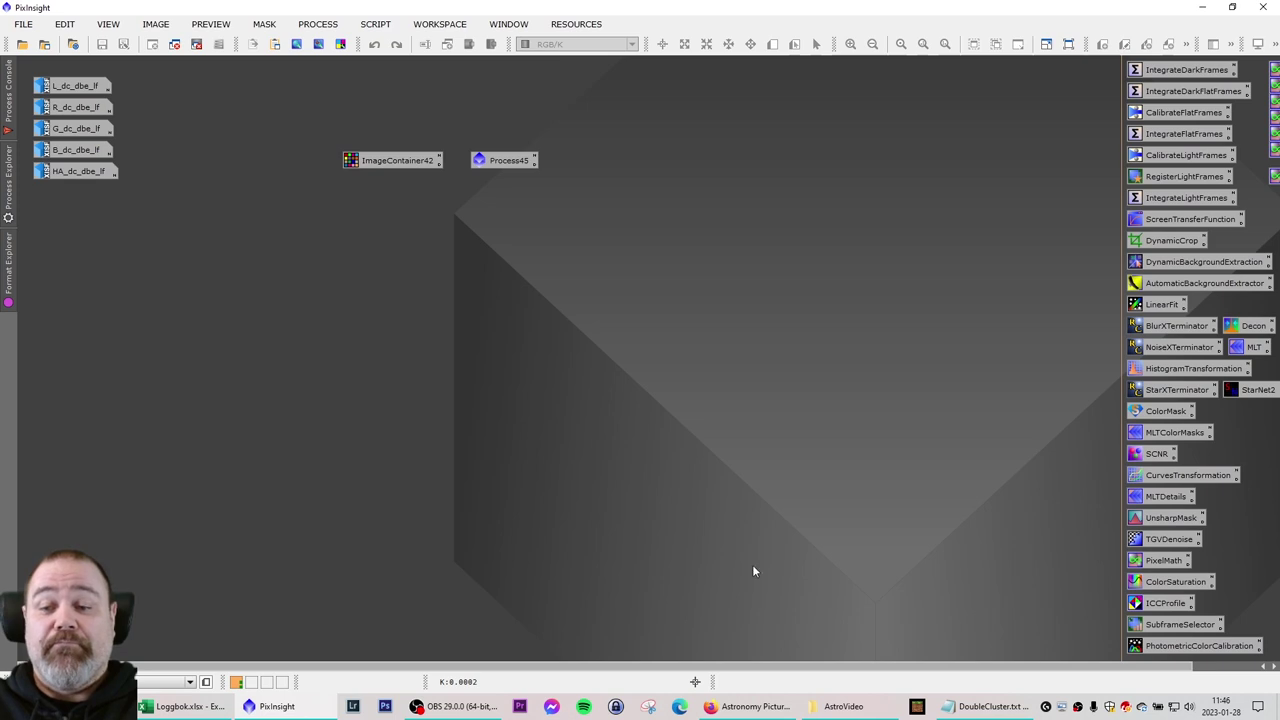
- In File Explorer, go to Dokument > Astrofoto > Bilder > Projects > Processing > Linear
click(843, 706)
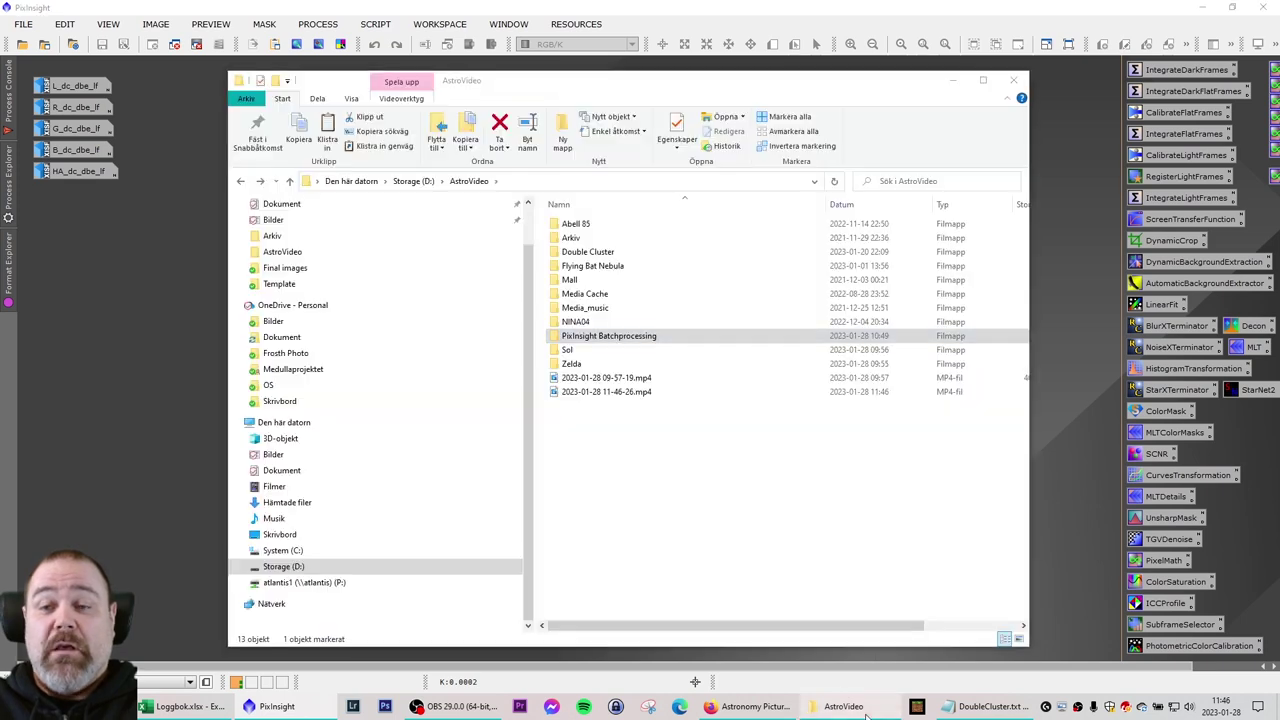
click(268, 340)
double_click(578, 251)
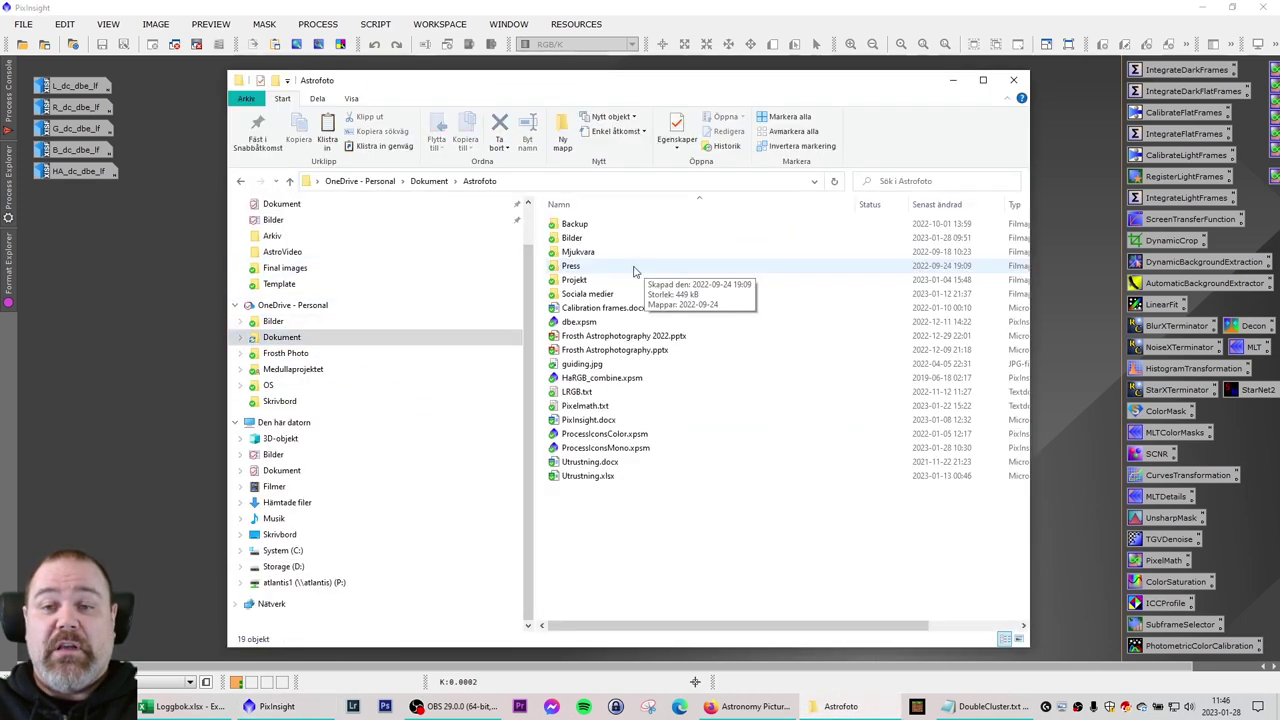
double_click(574, 238)
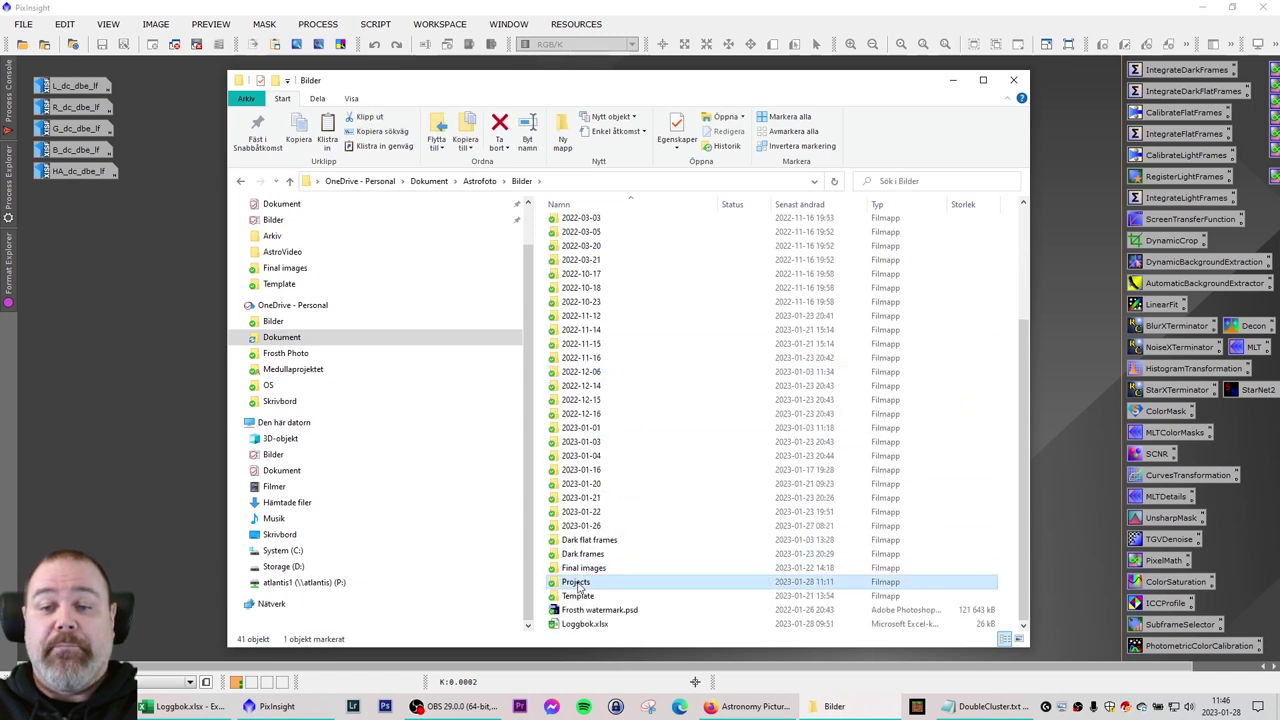
double_click(626, 252)
click(612, 239)
double_click(615, 243)
double_click(612, 242)
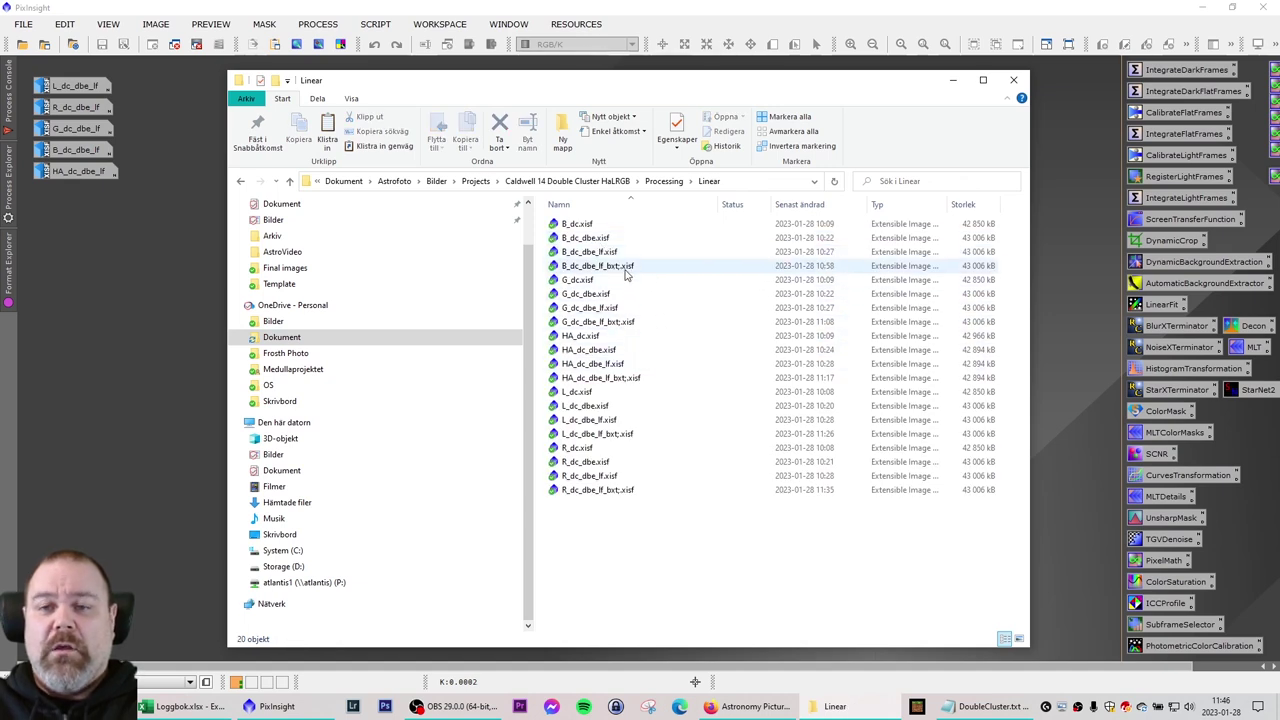
- Remove the stray semicolon from the B and G _bxt file names
right_click(619, 267)
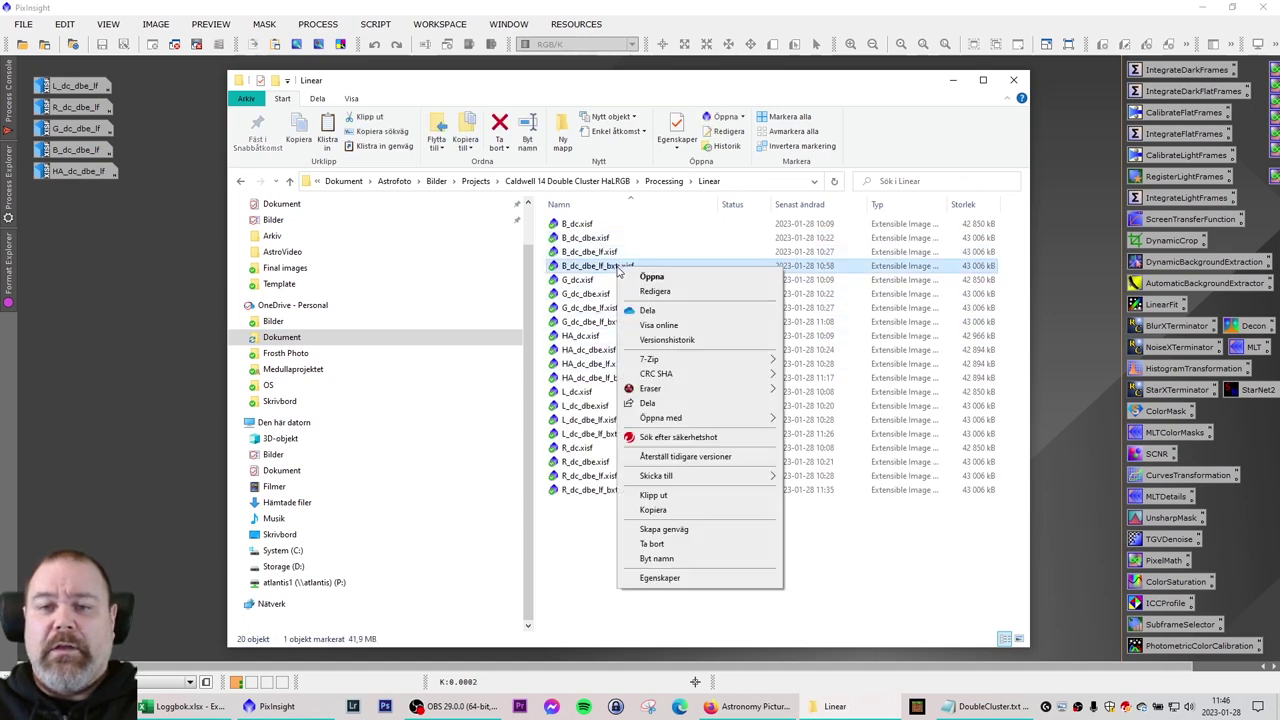
click(677, 559)
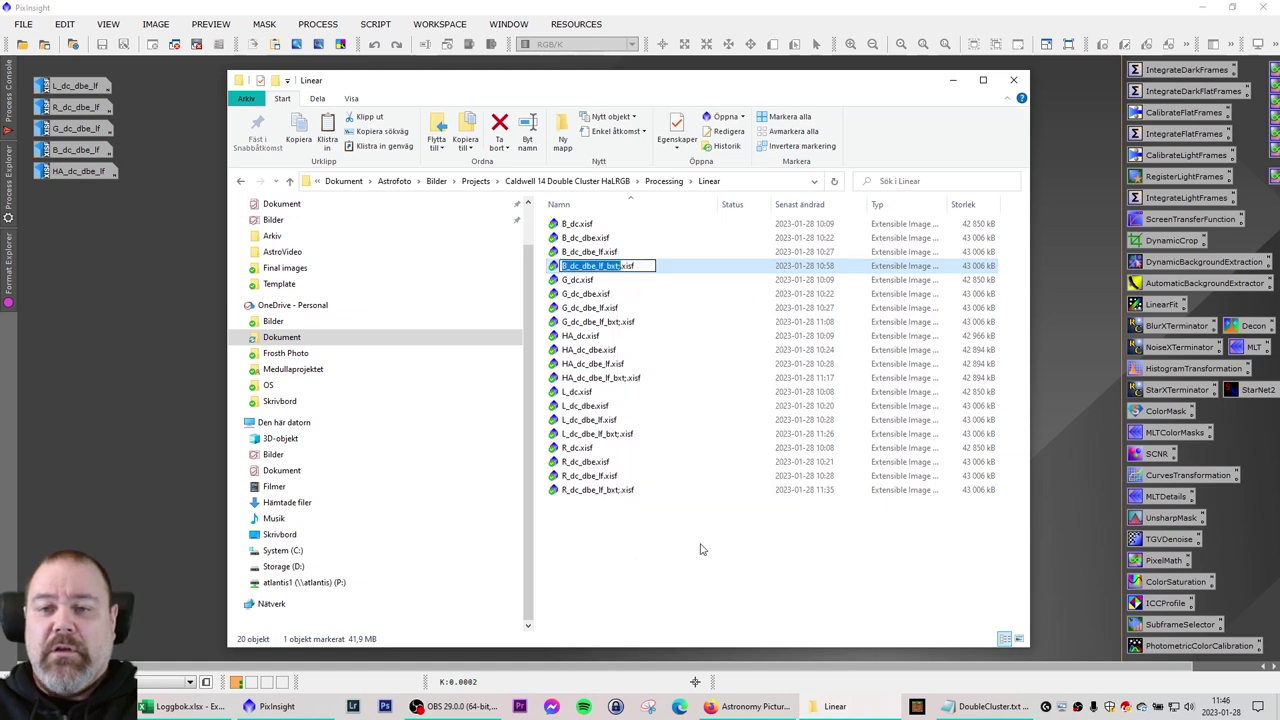
key(Right)
key(BackSpace)
key(Return)
click(622, 325)
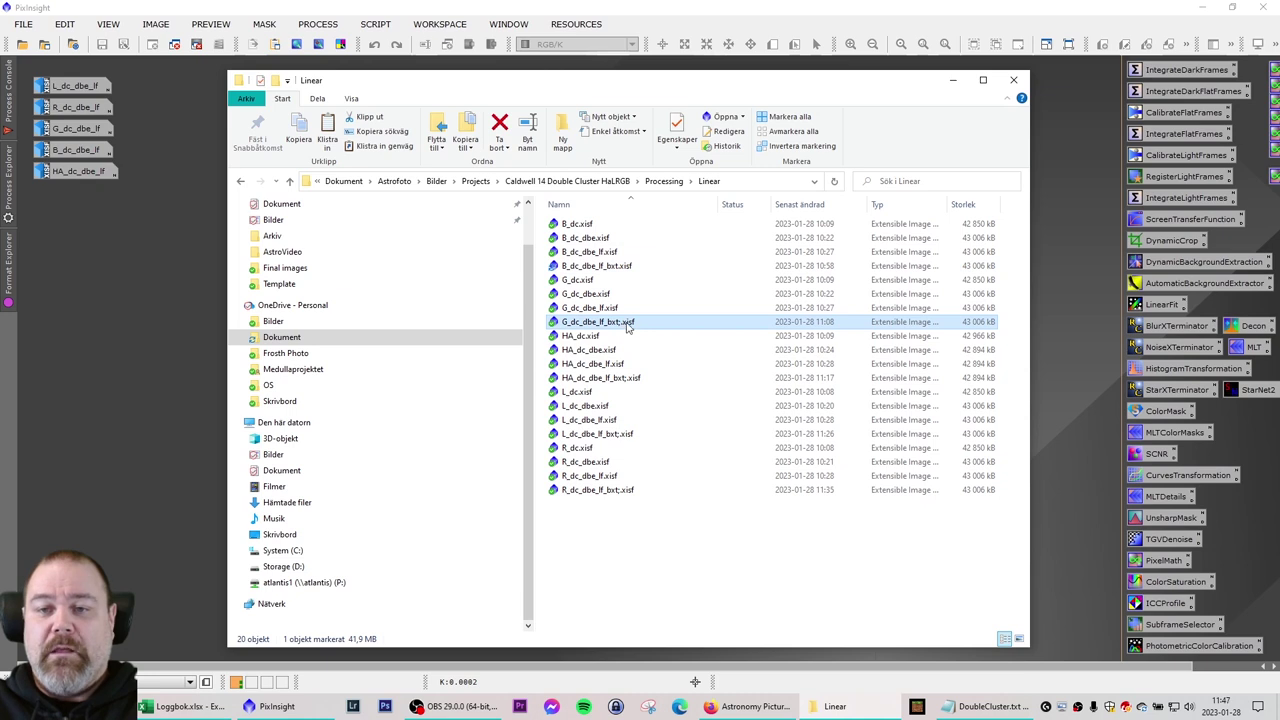
key(F2)
key(Right)
key(BackSpace)
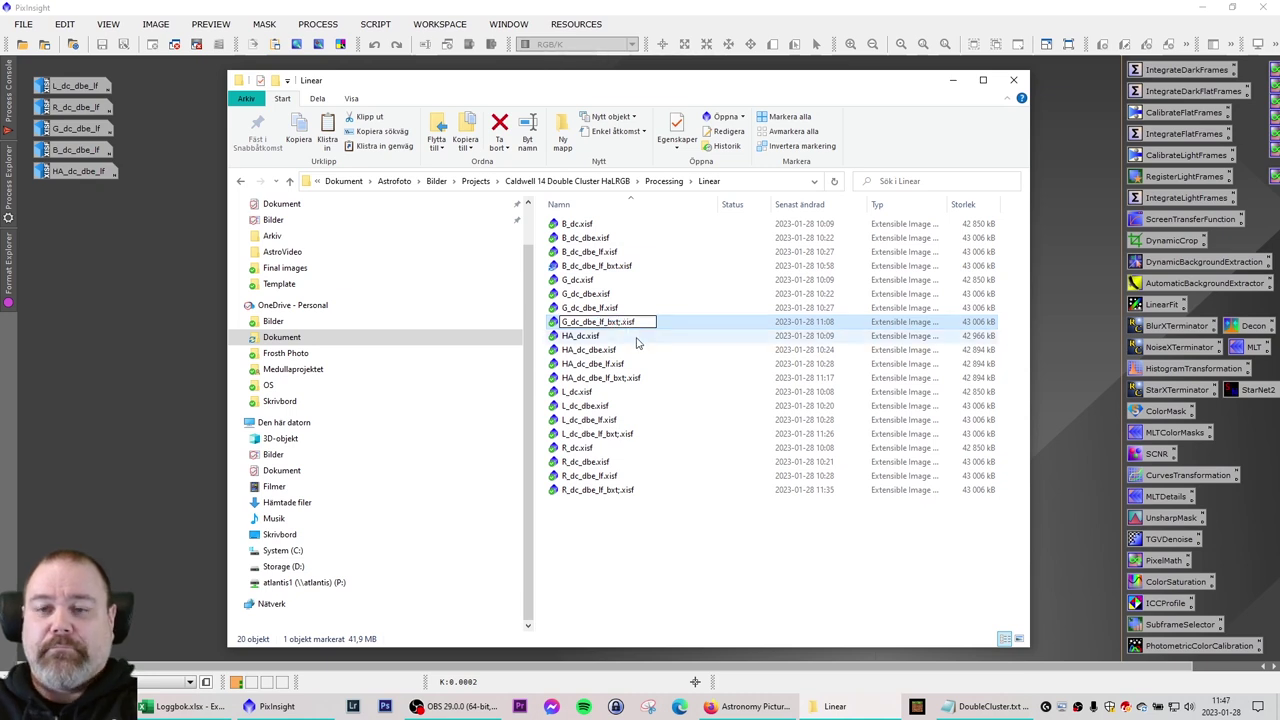
- Remove the stray semicolon from the HA and L _bxt file names
click(627, 382)
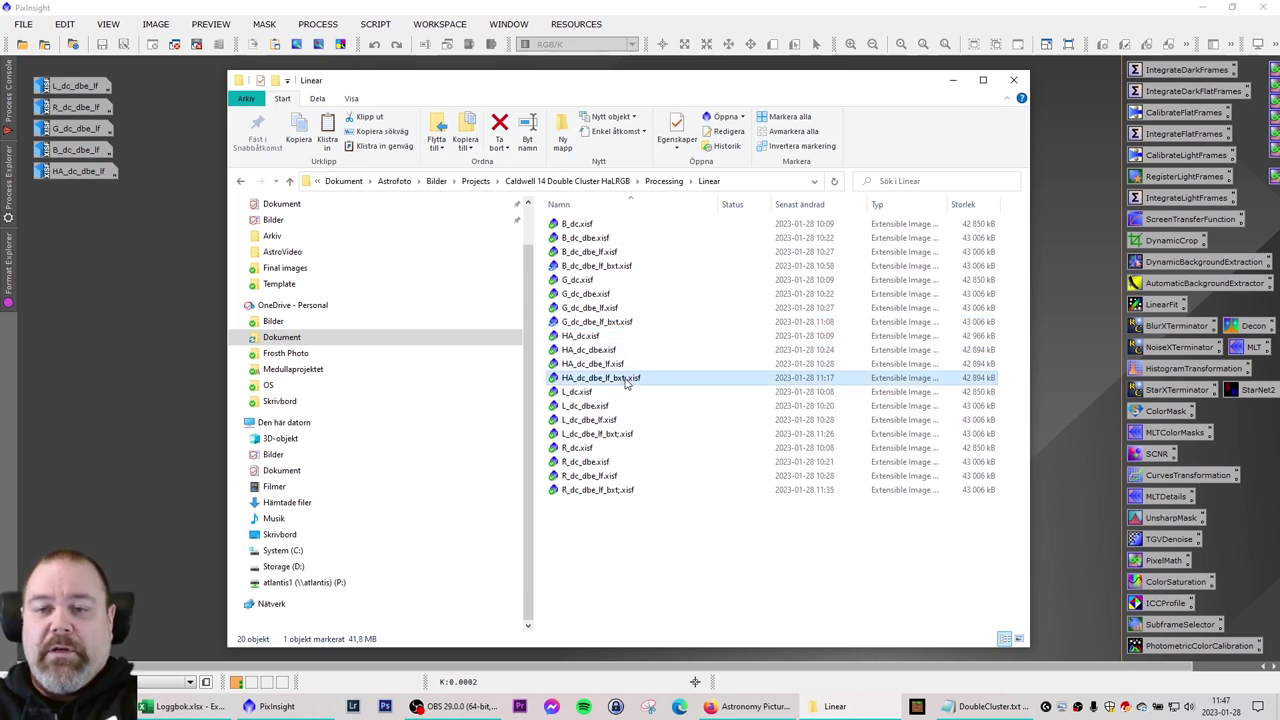
key(F2)
key(Right)
key(BackSpace)
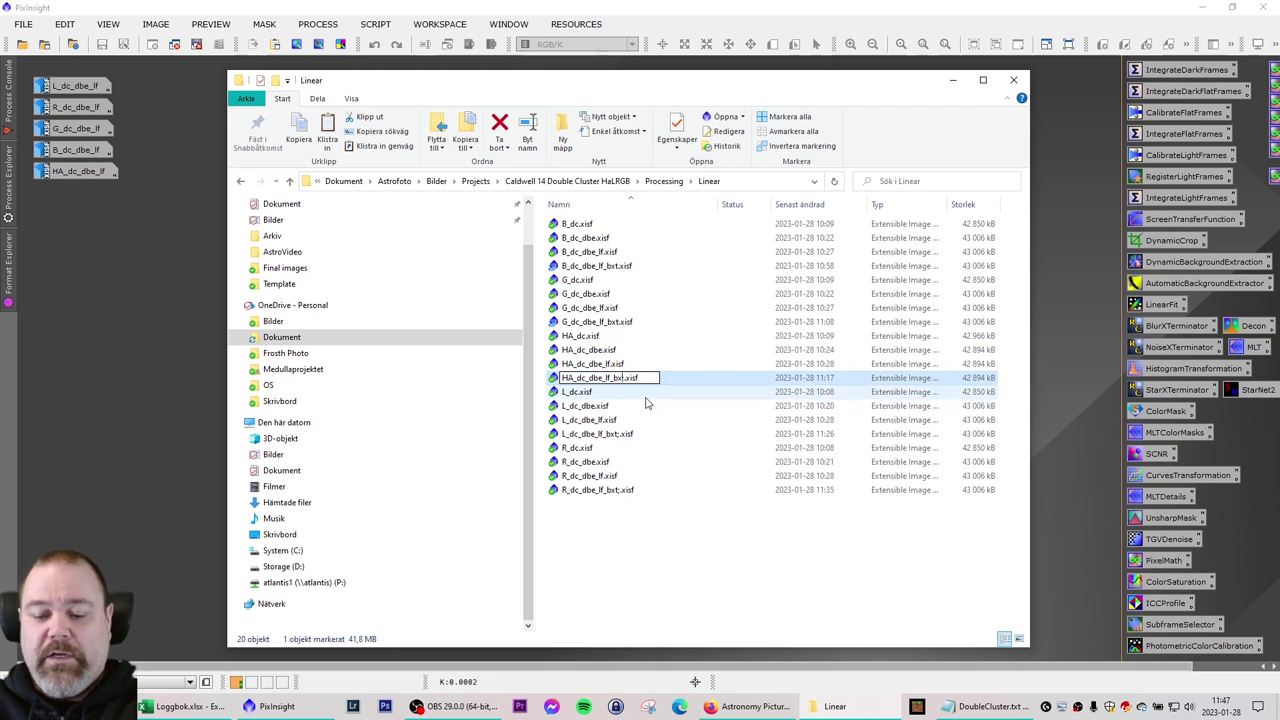
key(Return)
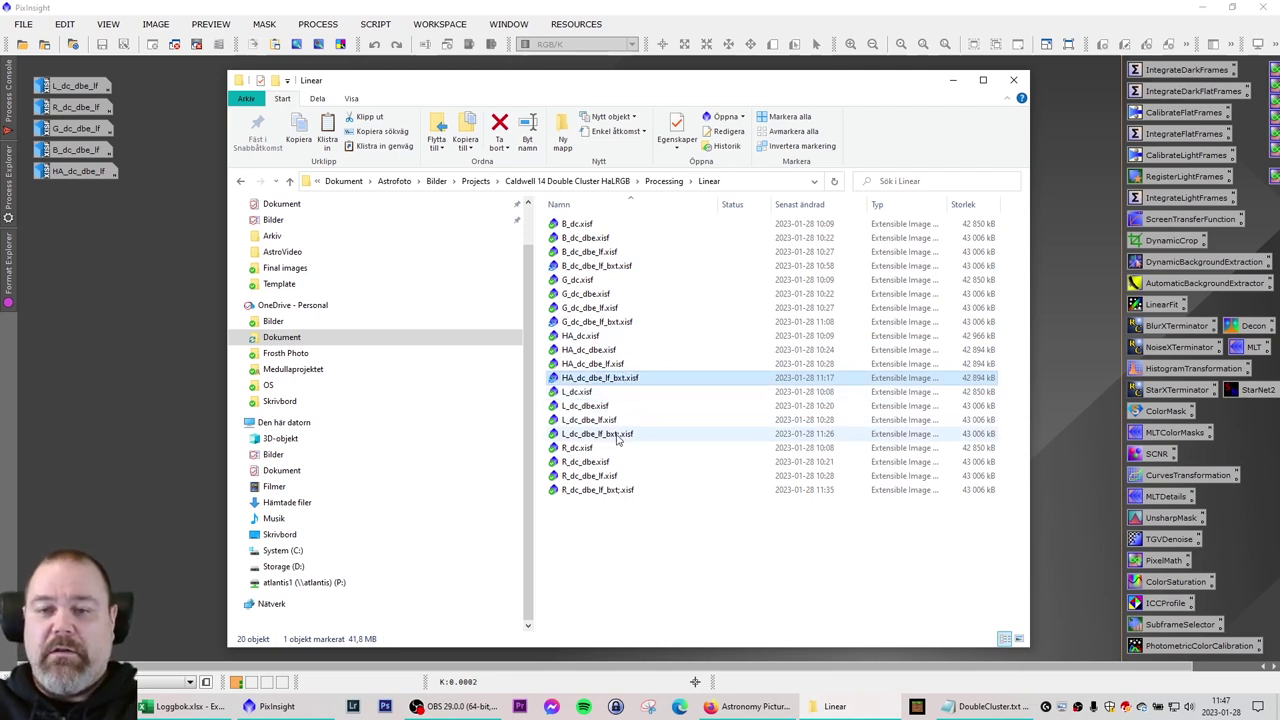
click(617, 438)
key(F2)
key(Left)
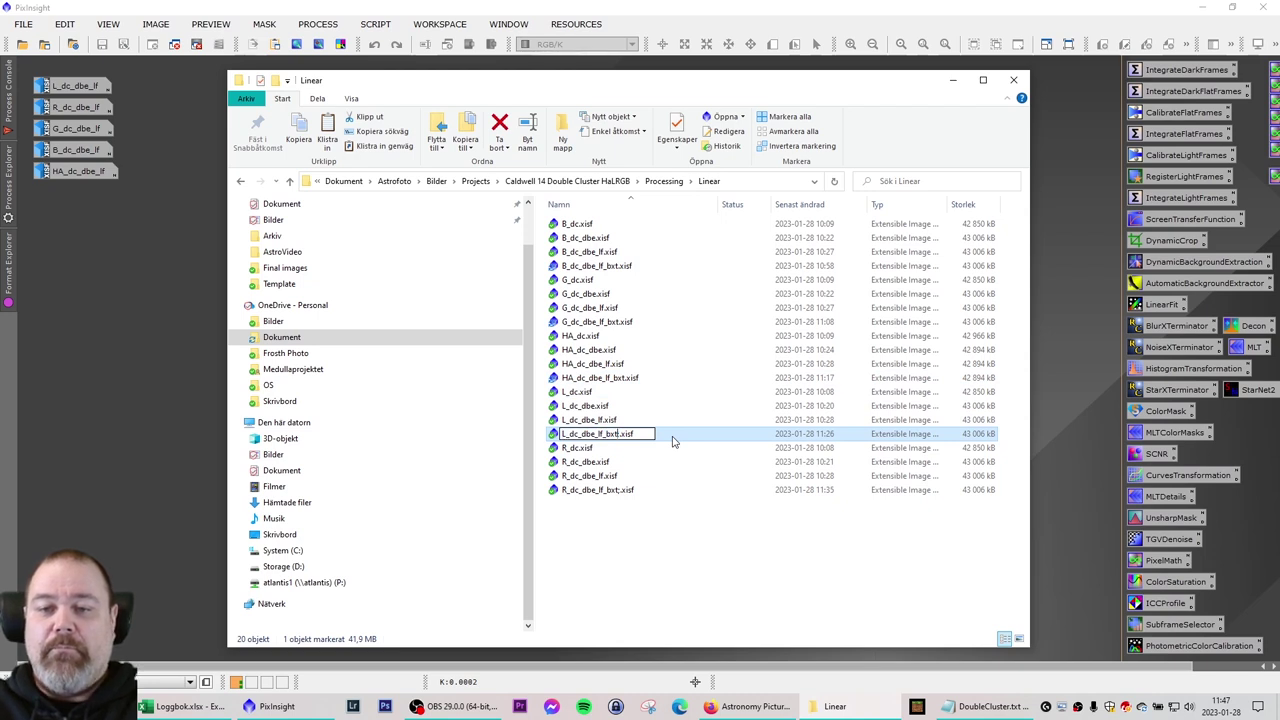
key(BackSpace)
key(Return)
- Correct the R _bxt file name, then move ImageContainer42 to the top of the PixInsight workspace
click(623, 490)
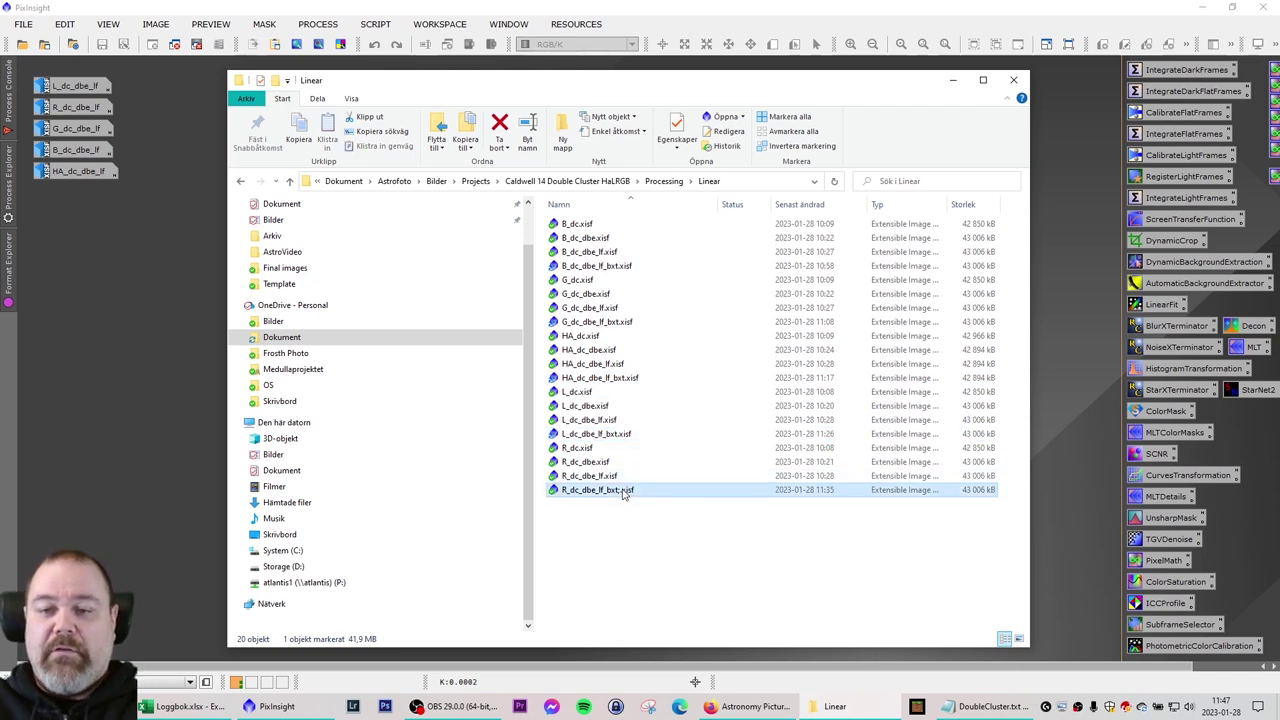
key(F2)
key(Right)
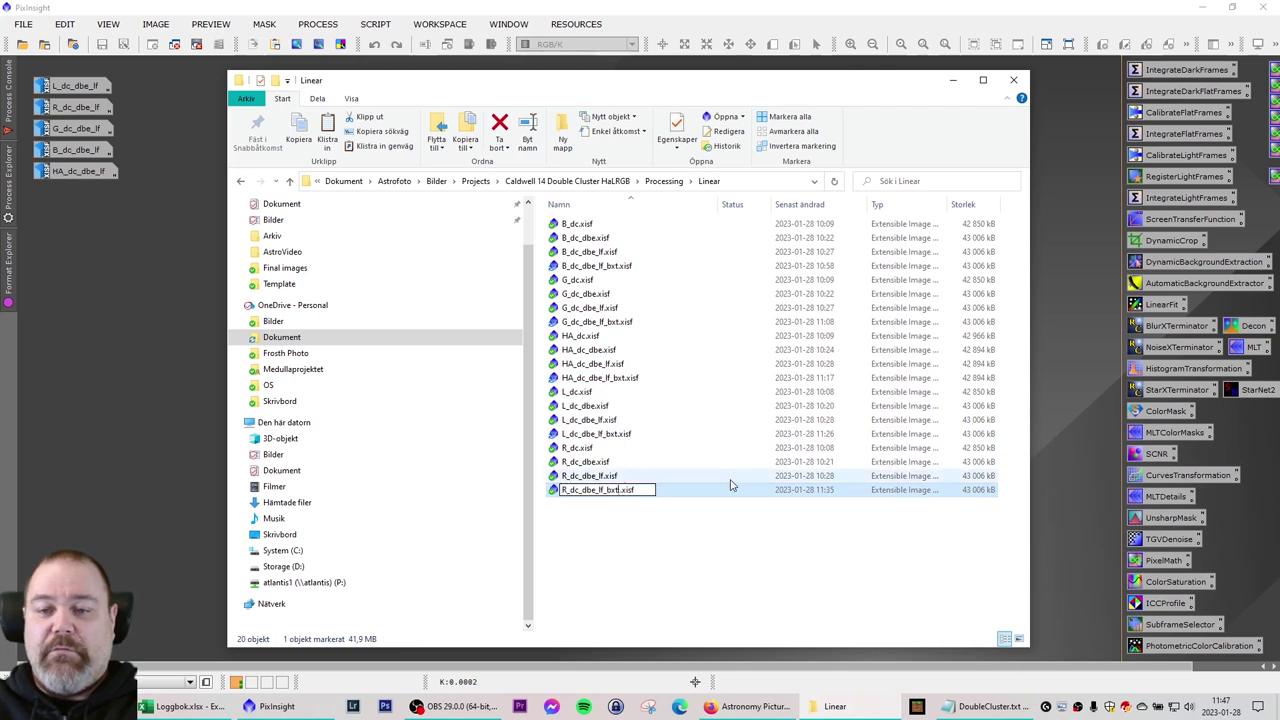
key(shift+Home)
key(ctrl+c)
key(BackSpace)
key(ctrl+v)
double_click(614, 490)
click(614, 490)
key(Return)
click(99, 250)
drag(399, 163, 714, 94)
- Place Process45 beside the image container and open the five B, G, HA, L, R _bxt images
drag(504, 159, 798, 91)
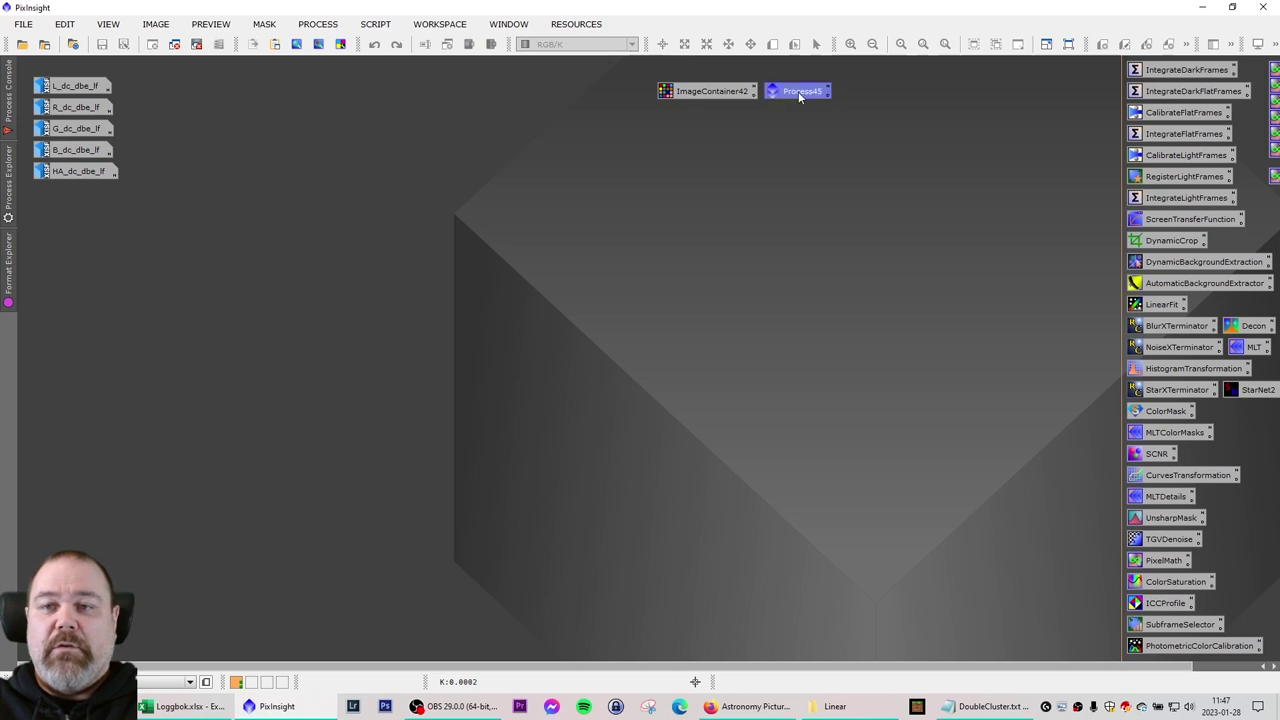
double_click(514, 200)
click(326, 155)
ctrl+click(326, 211)
ctrl+click(322, 266)
click(322, 323)
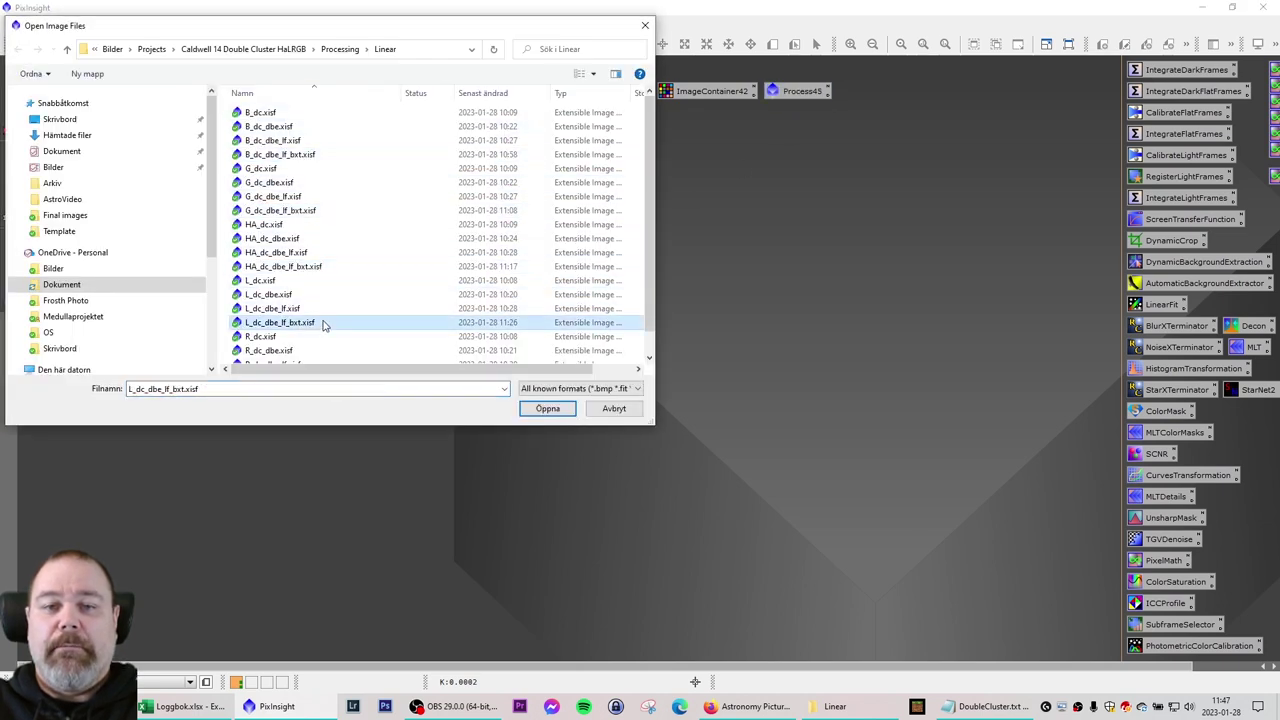
ctrl+click(320, 267)
ctrl+click(316, 211)
ctrl+click(318, 156)
scroll(318, 160, down, 1)
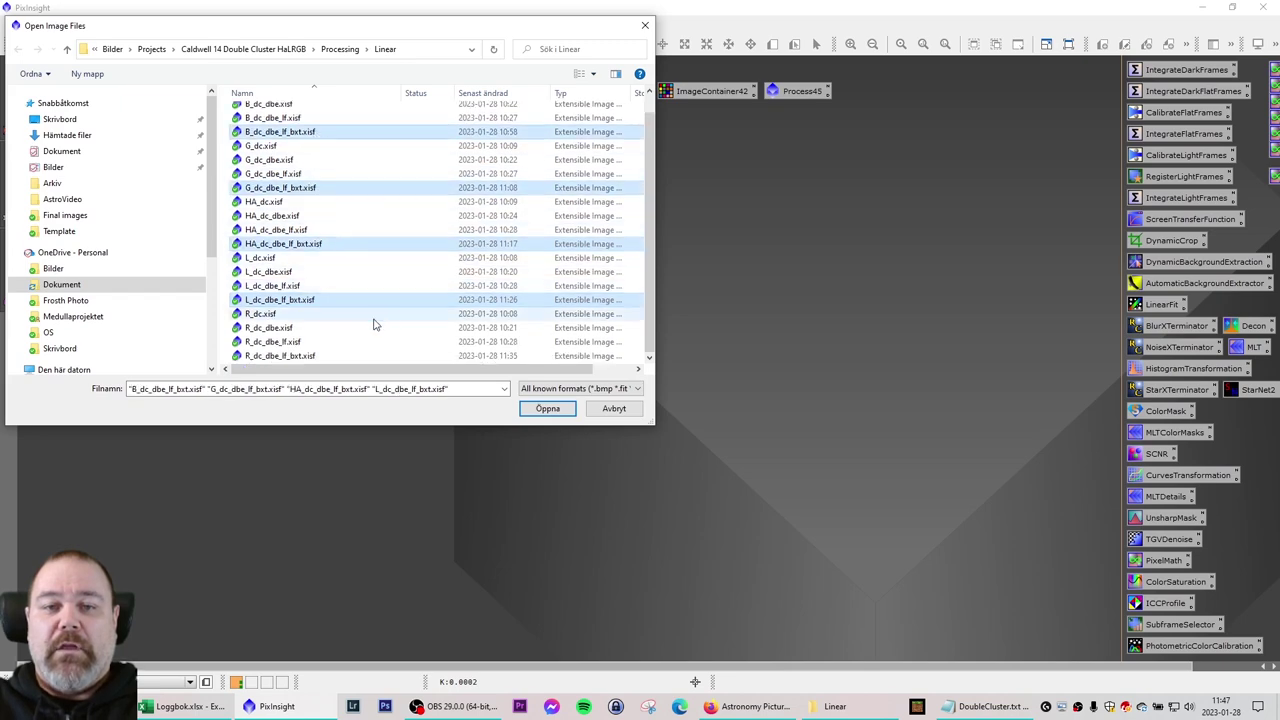
ctrl+click(316, 352)
click(540, 408)
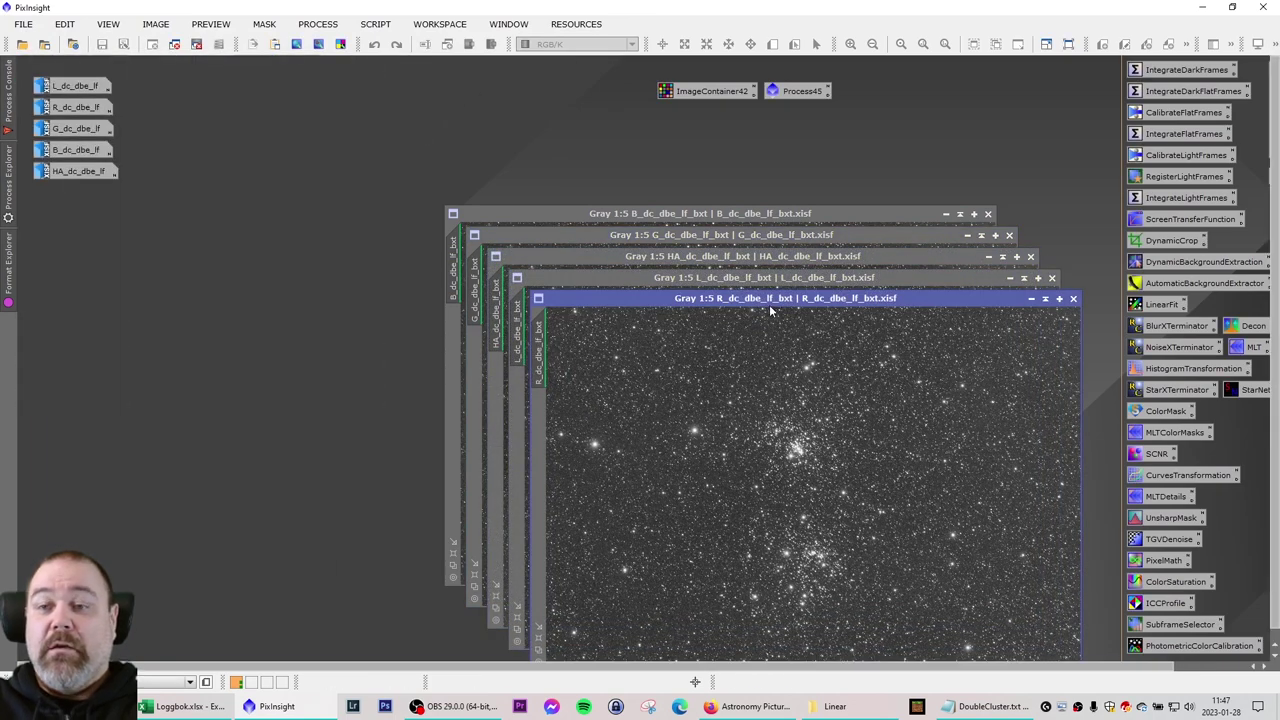
- Arrange HA_dc_dbe_lf and HA_dc_dbe_lf_bxt windows side by side for comparison
drag(760, 302, 502, 155)
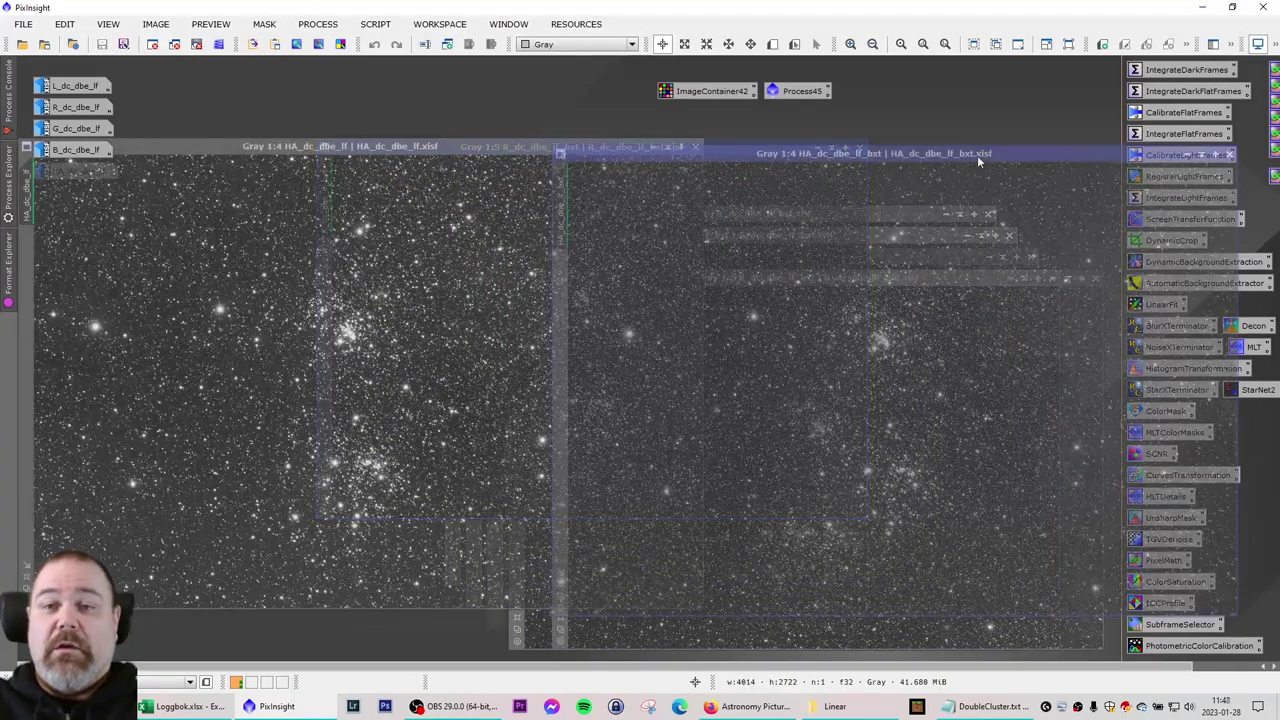
drag(977, 155, 1026, 153)
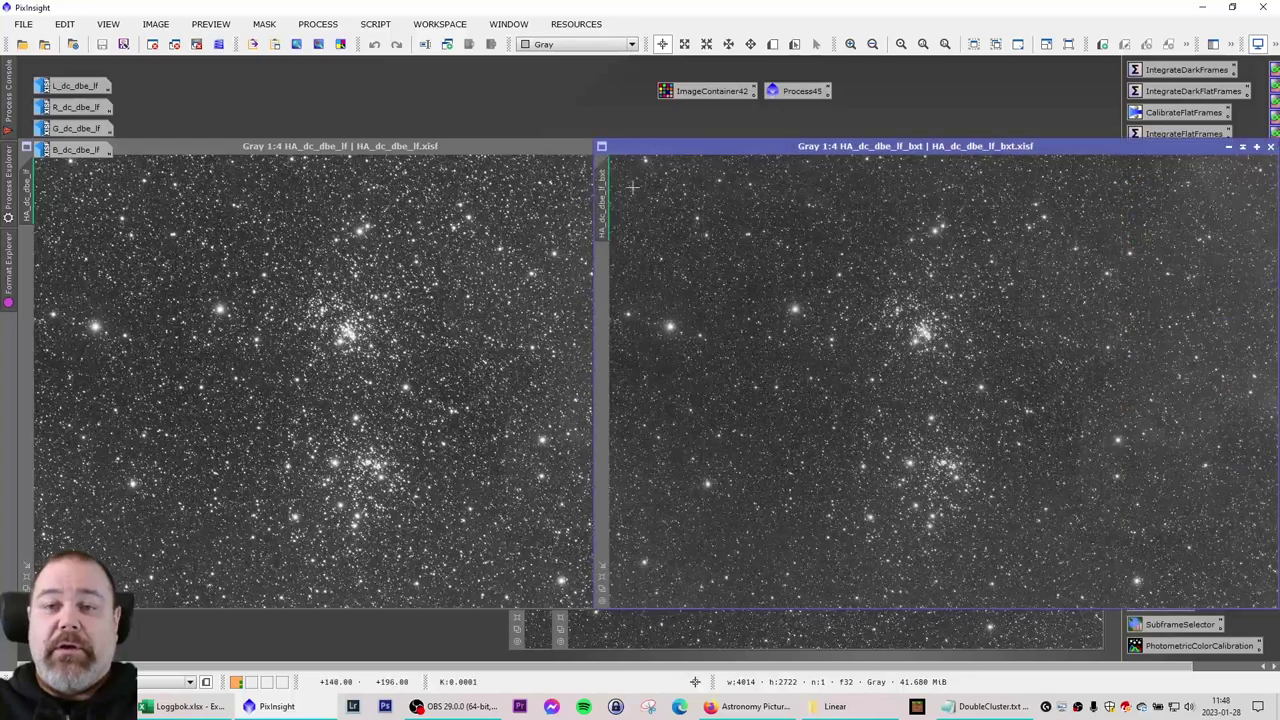
click(543, 147)
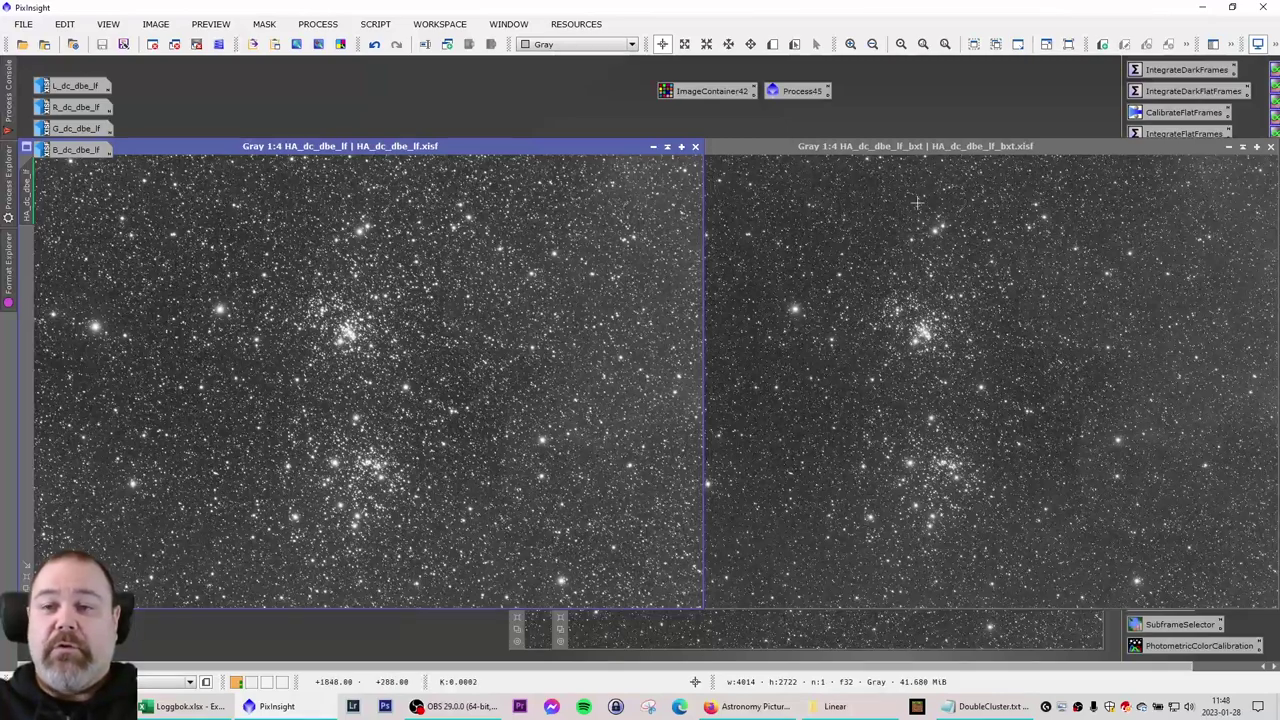
click(916, 152)
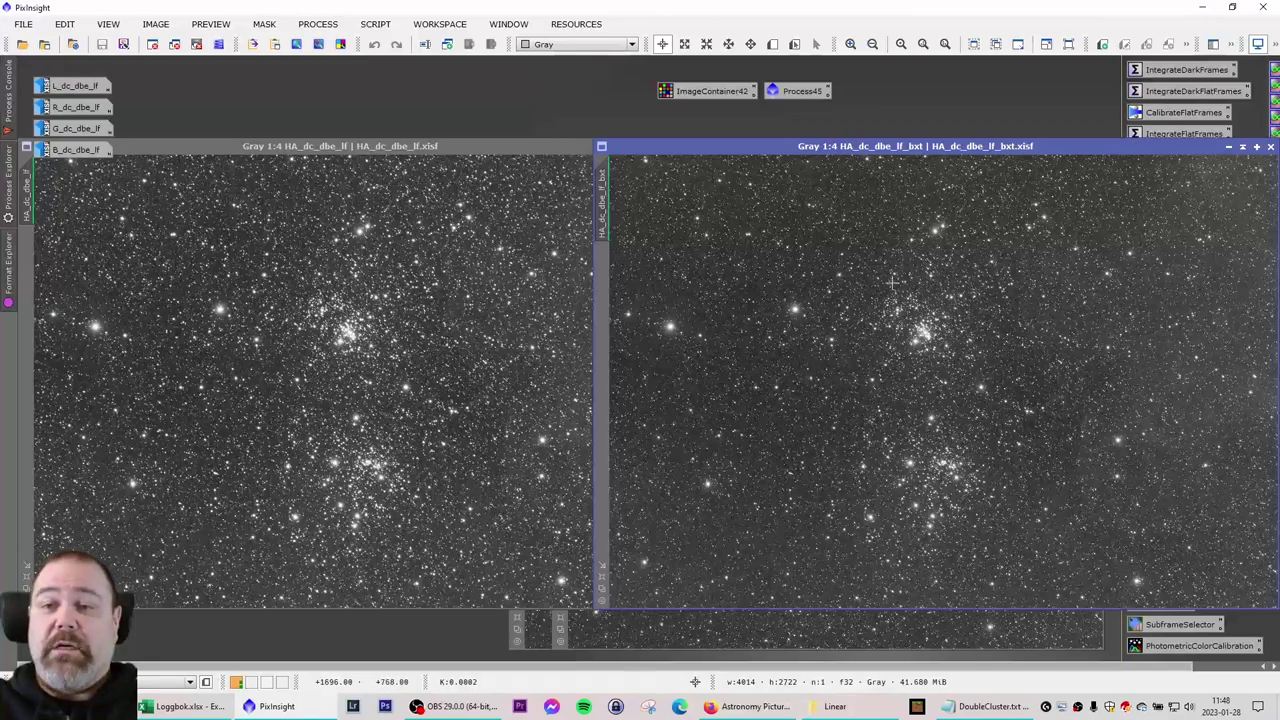
drag(878, 157, 733, 172)
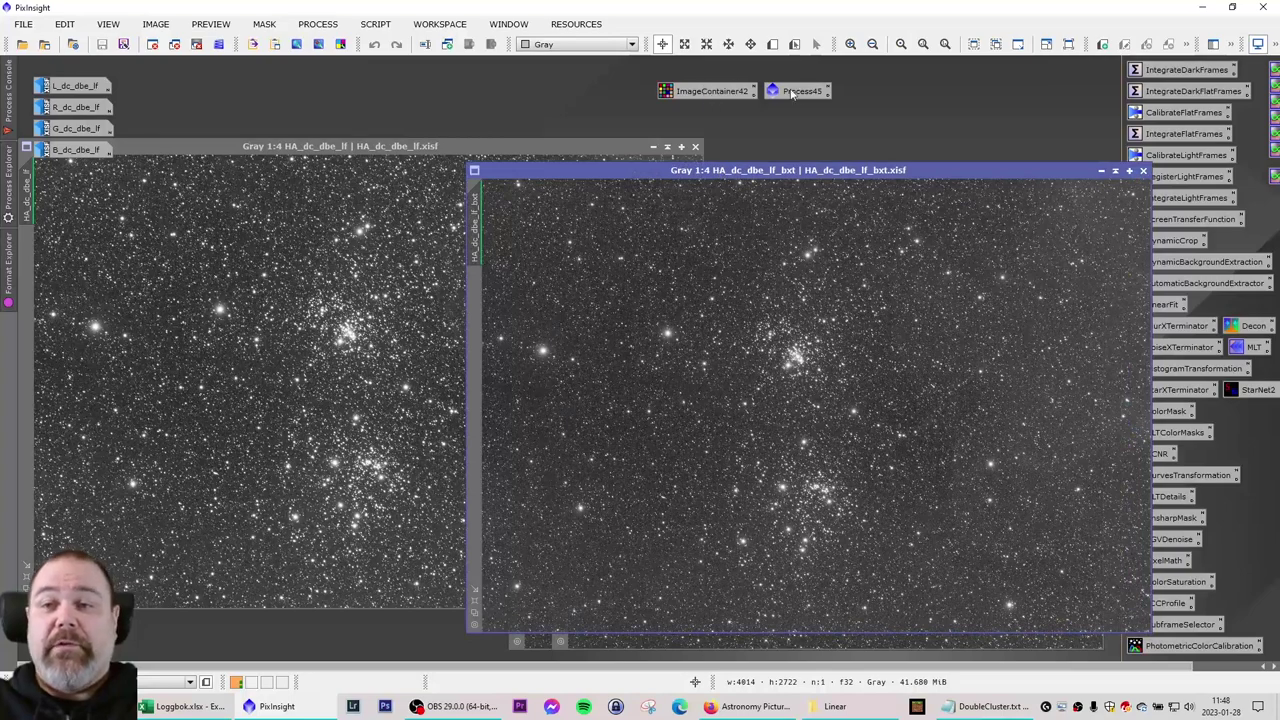